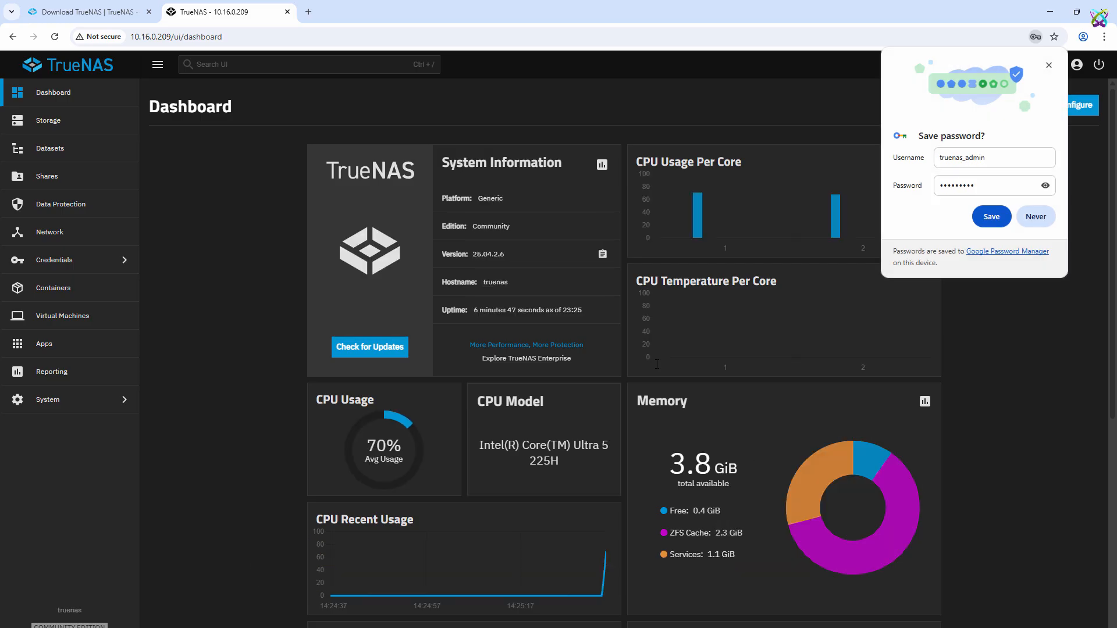
Save the TrueNAS dashboard login password in Chrome.
left_click(993, 215)
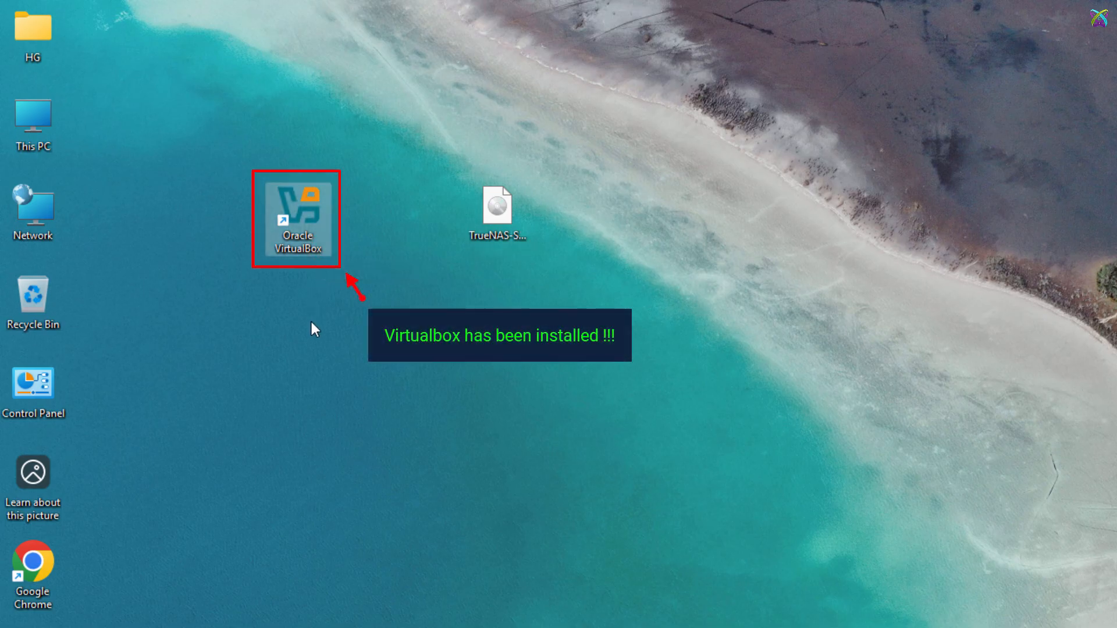
Select the TrueNAS-SCALE-25.04.2.6 ISO file on the desktop.
left_click(525, 236)
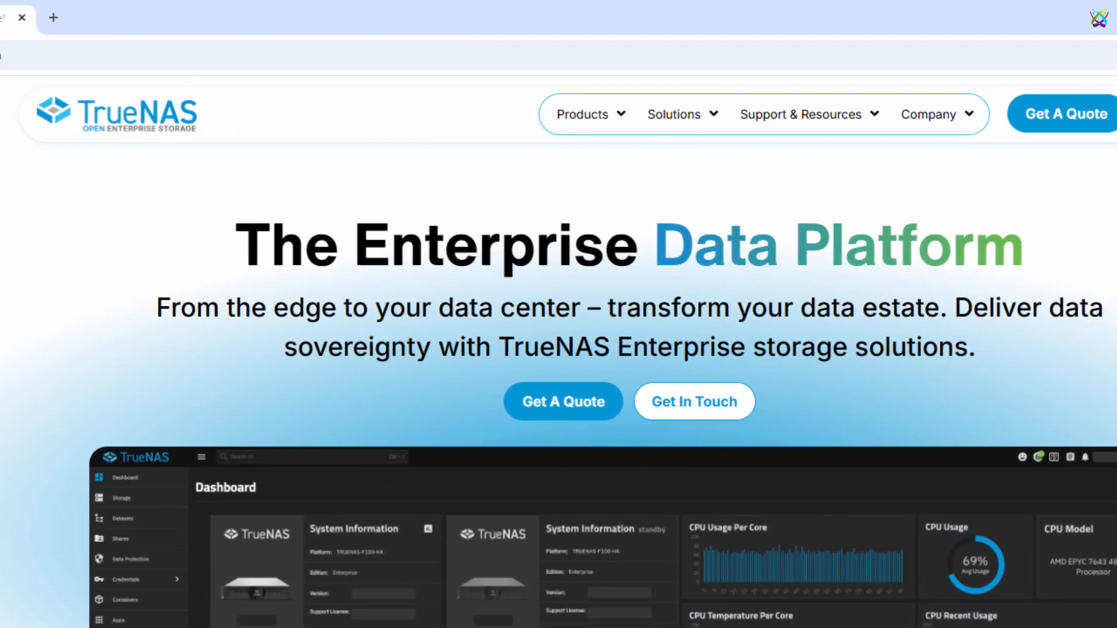
Go to the TrueNAS Community Edition download, skipping the newsletter sign-up, to the Install TrueNAS page.
mouse_move(747, 110)
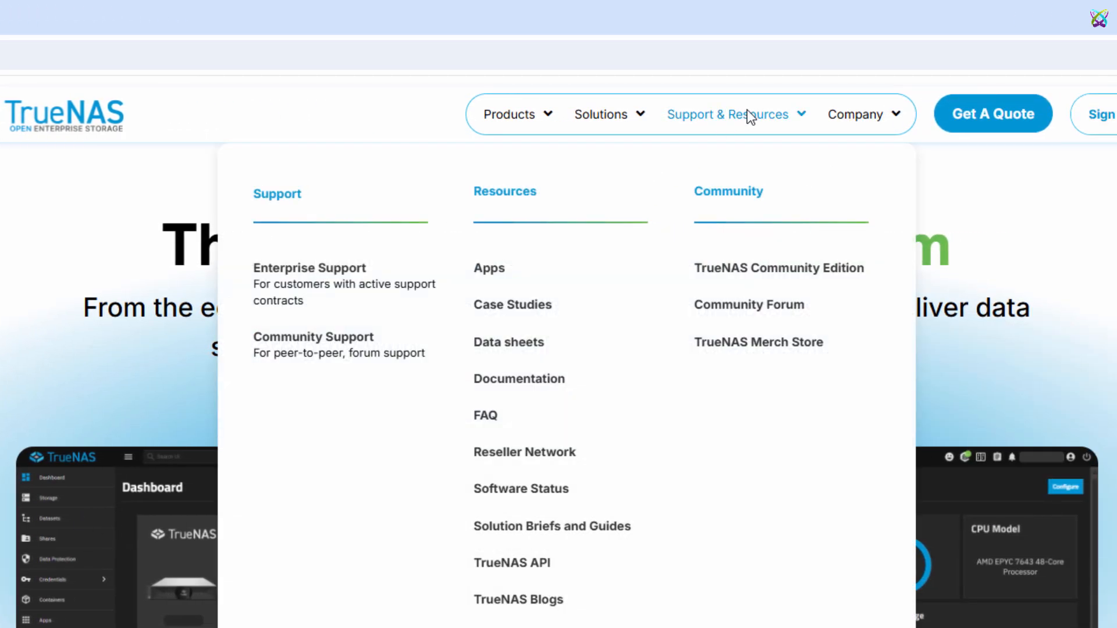
left_click(848, 271)
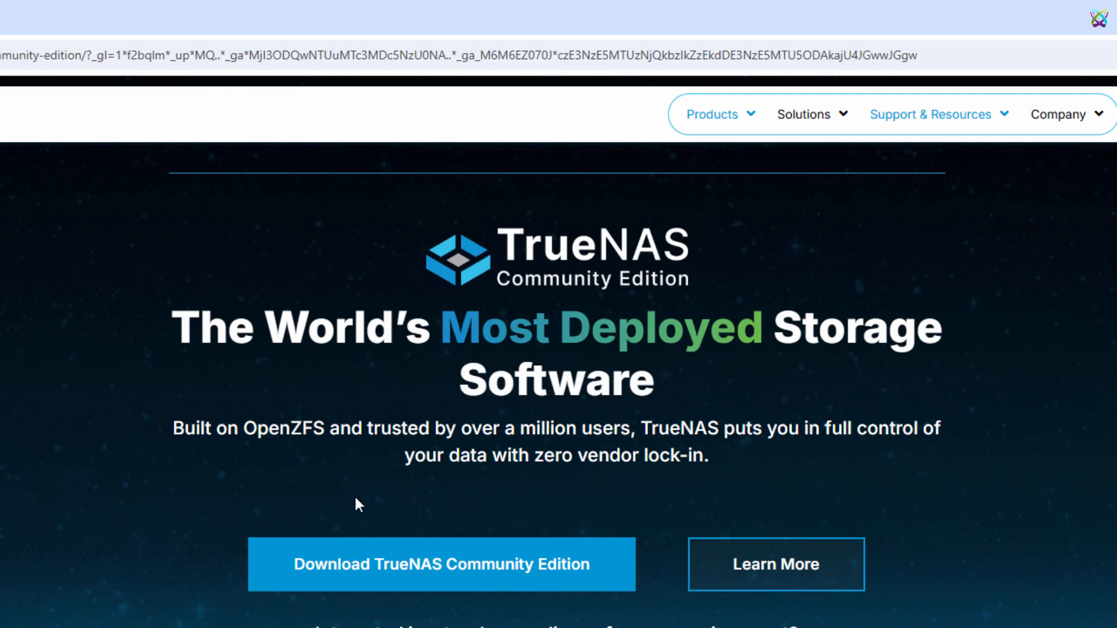
left_click(531, 579)
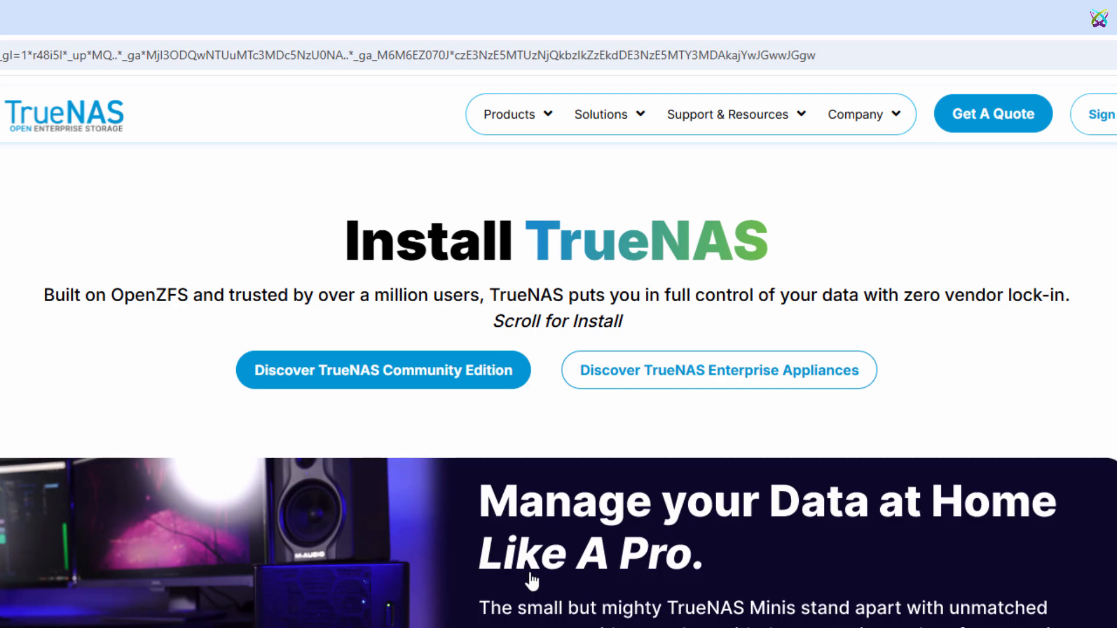
scroll(179, 404, "down", 15)
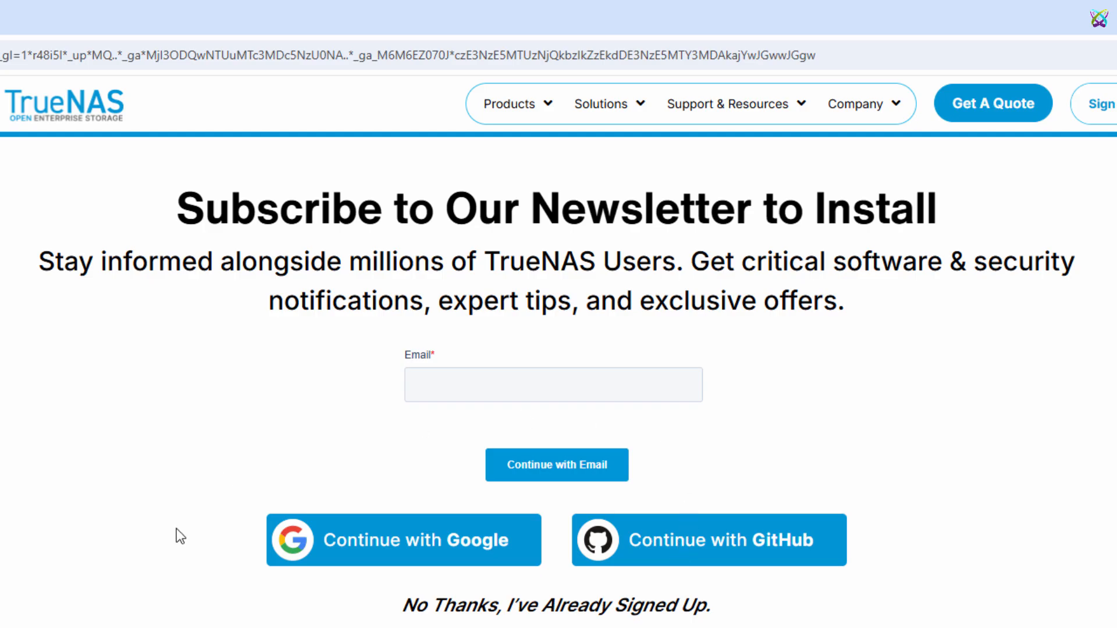
left_click(586, 607)
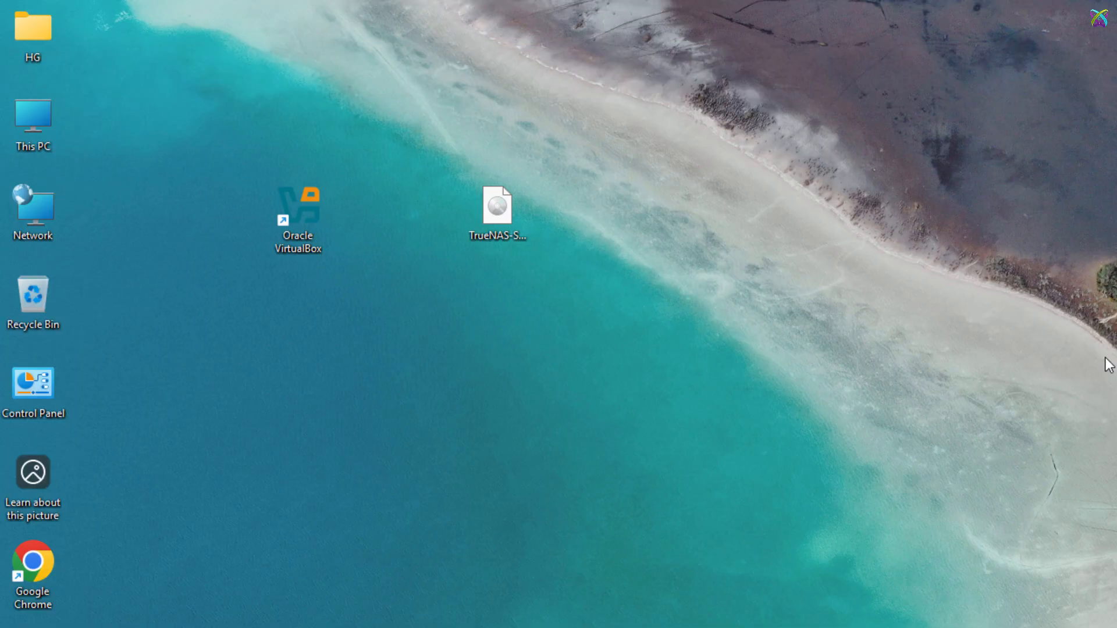
Leave the browser and start a new VirtualBox VM named TrueNAS-01.
left_click(1106, 358)
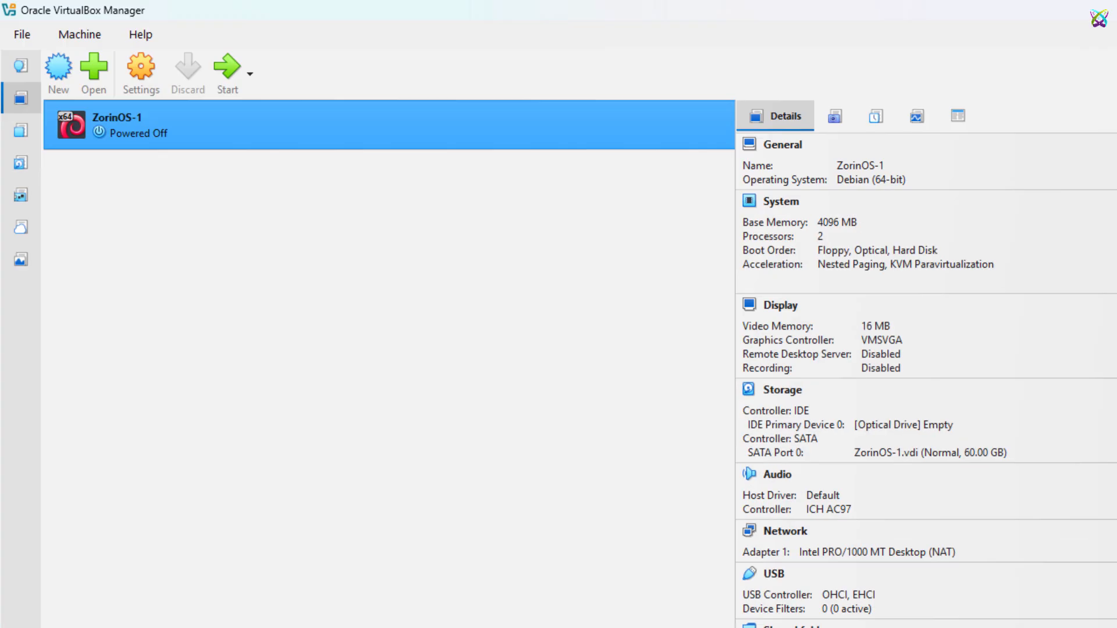
left_click(423, 489)
left_click(59, 73)
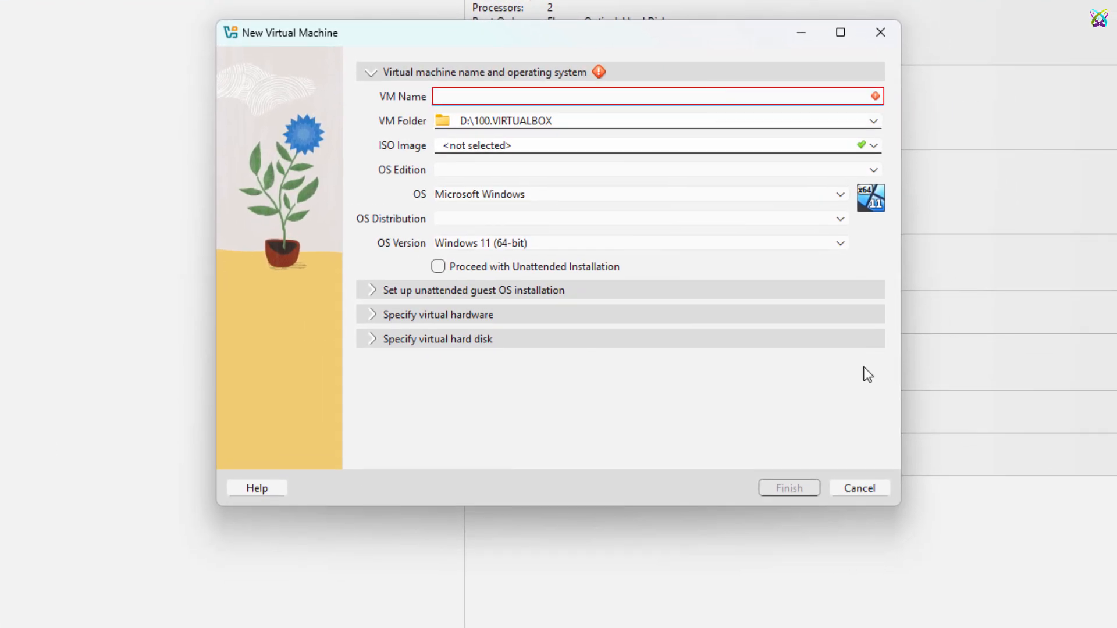
type("TrueN")
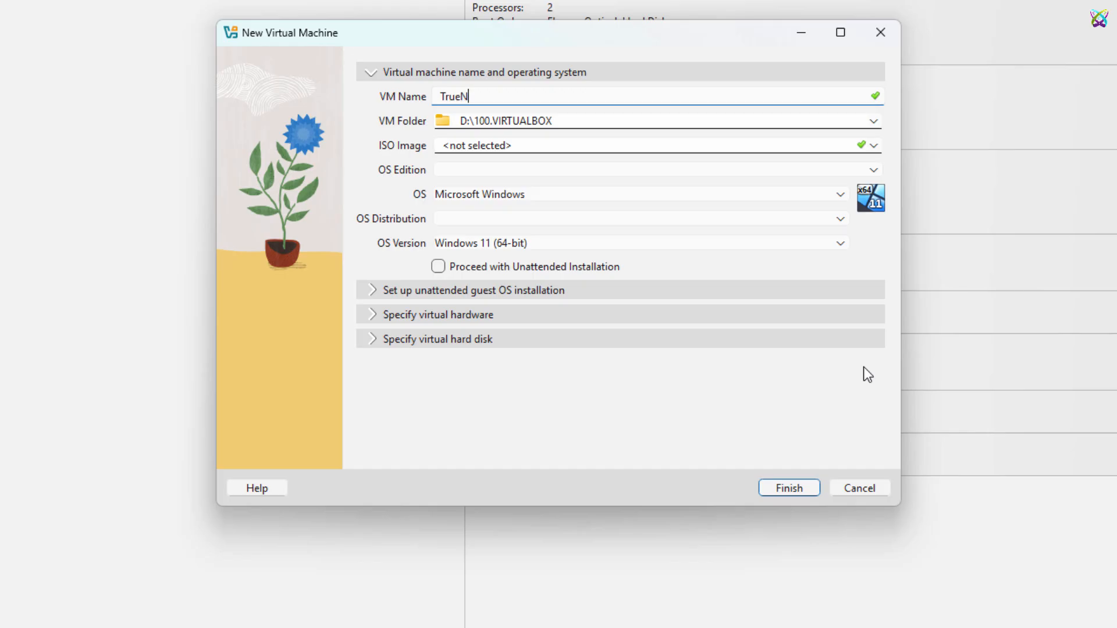
type("AS-01")
Use the TrueNAS-SCALE-25.04.2.6 ISO as the install image and set the OS type to BSD.
left_click(879, 144)
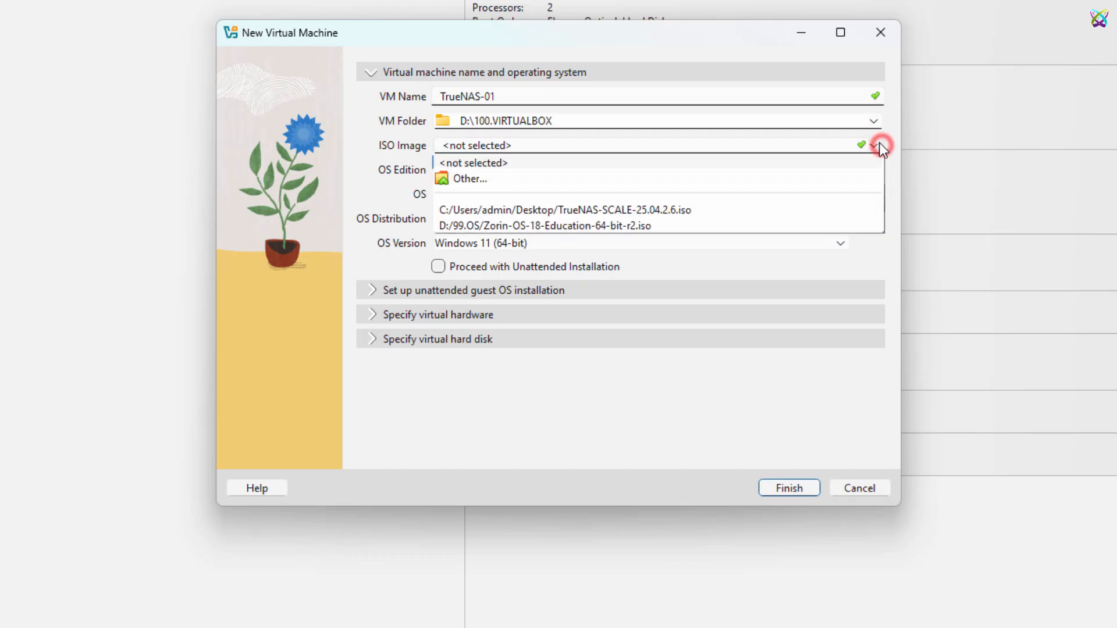
left_click(492, 180)
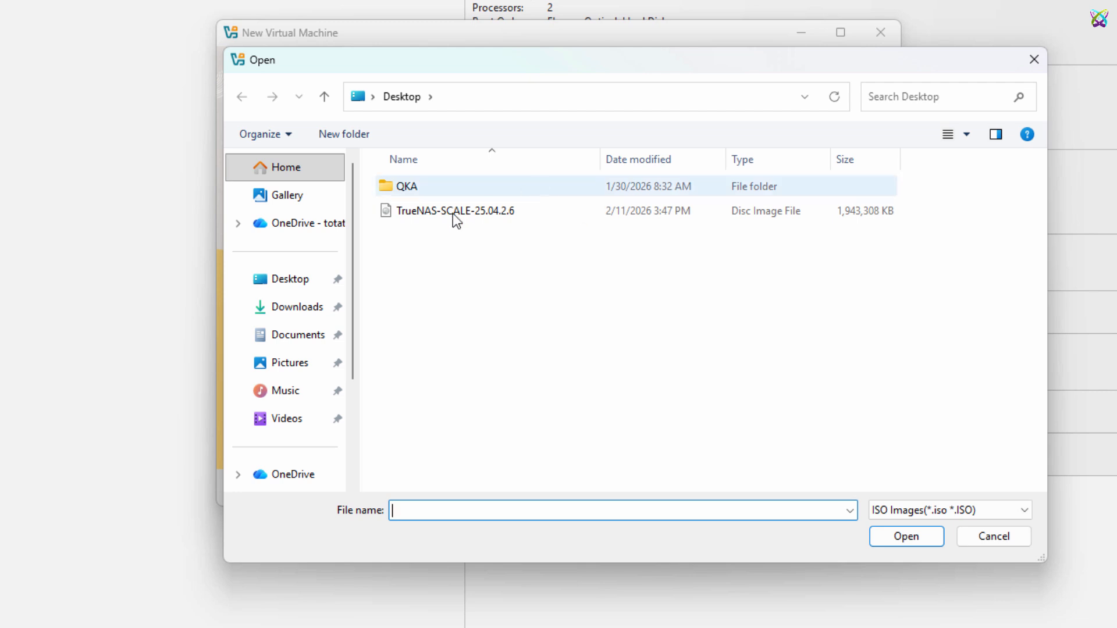
left_click(403, 218)
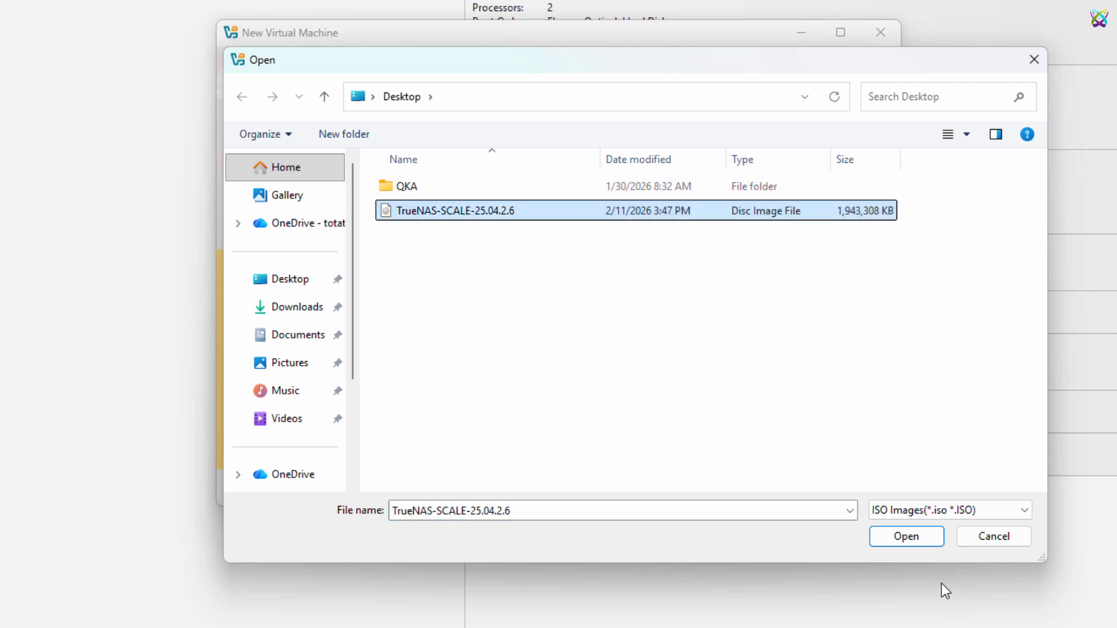
left_click(938, 542)
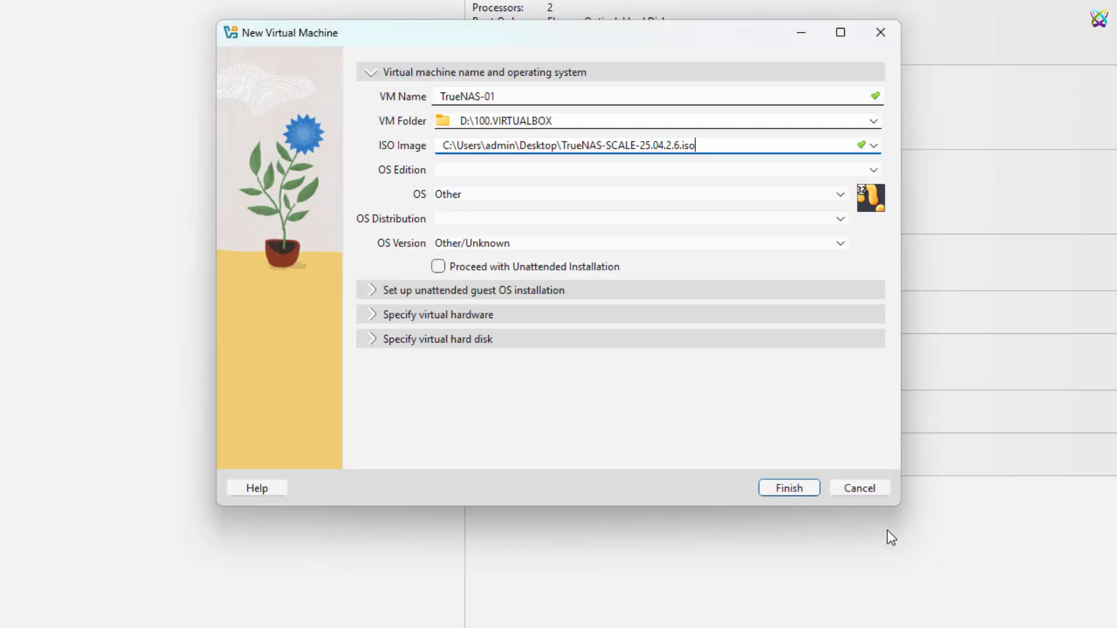
left_click(814, 193)
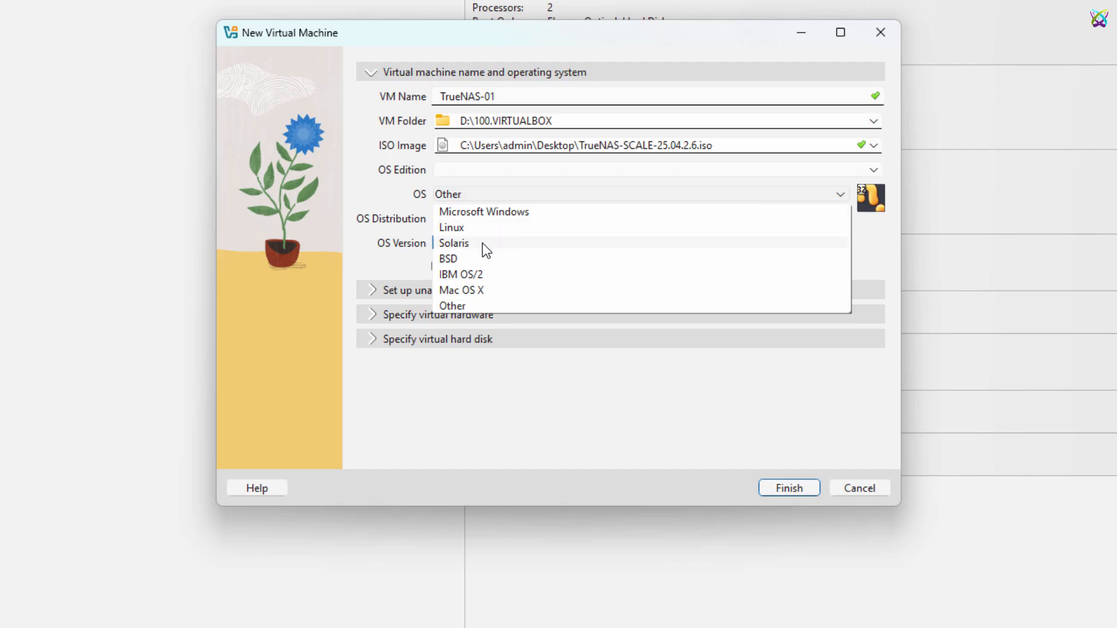
left_click(516, 260)
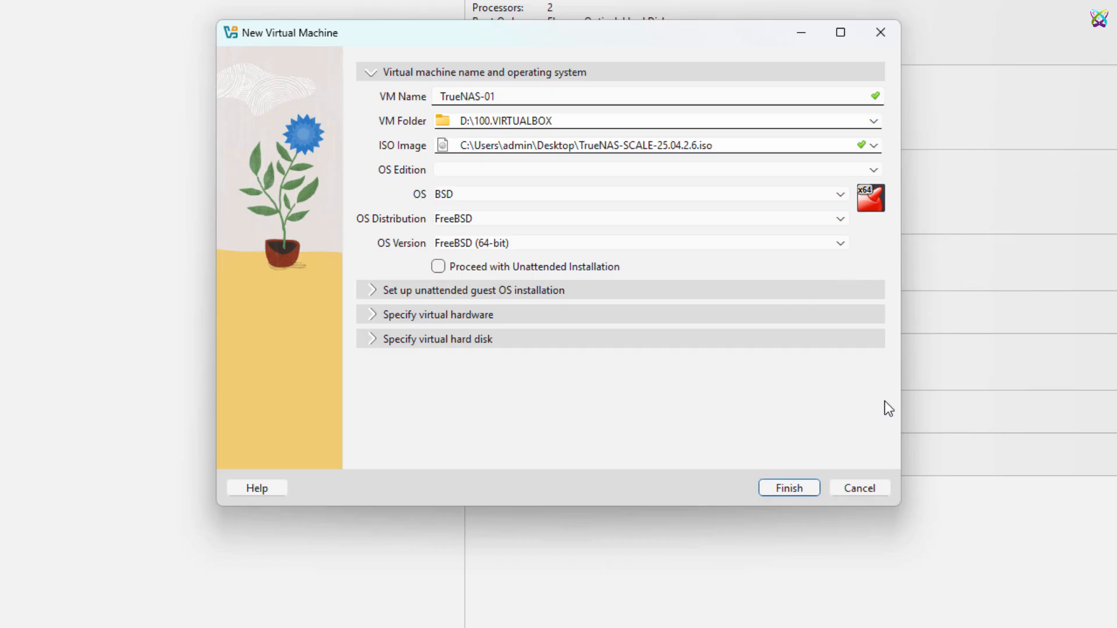
Set the VM's base memory to 4096 MB and its CPU count to 2.
left_click(377, 314)
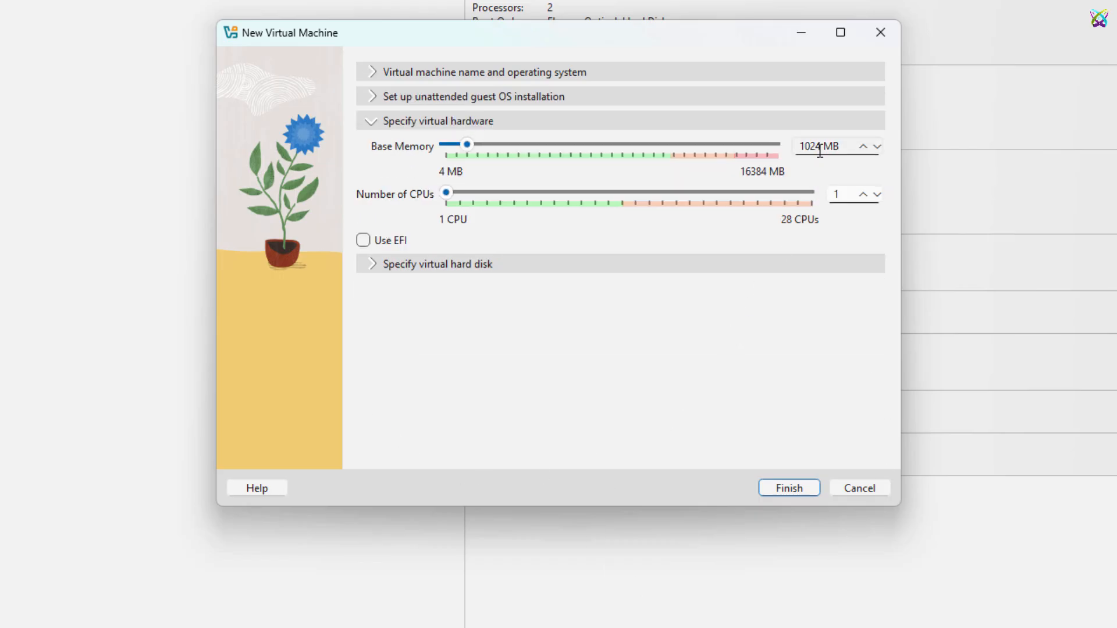
left_click(499, 152)
left_click(517, 155)
left_click(541, 156)
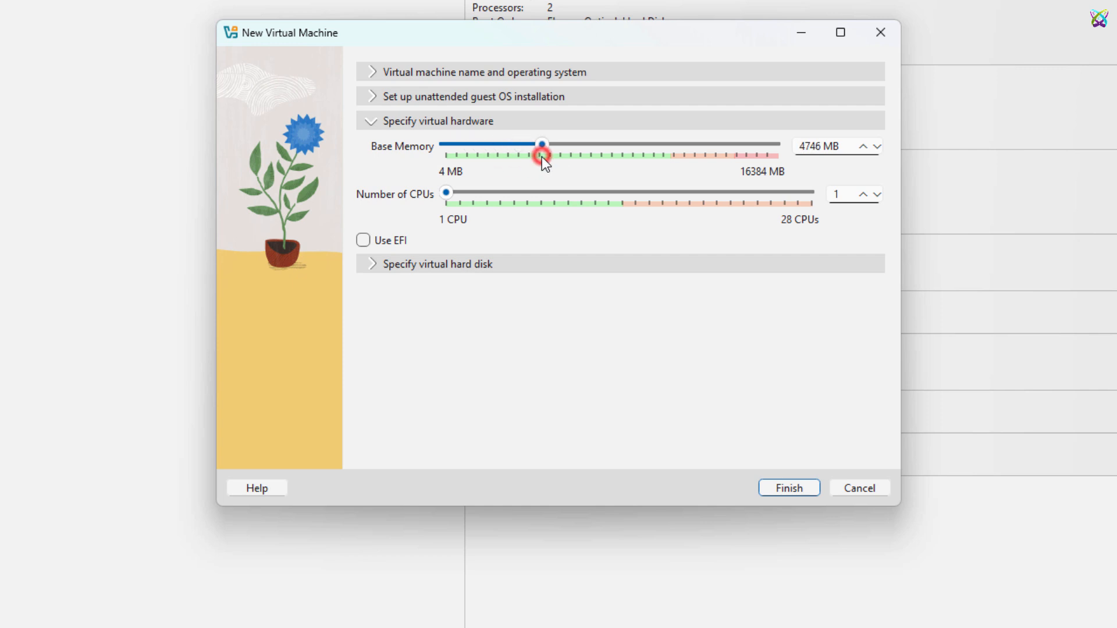
left_click_drag(798, 147, 870, 176)
type("4096")
left_click_drag(450, 195, 717, 198)
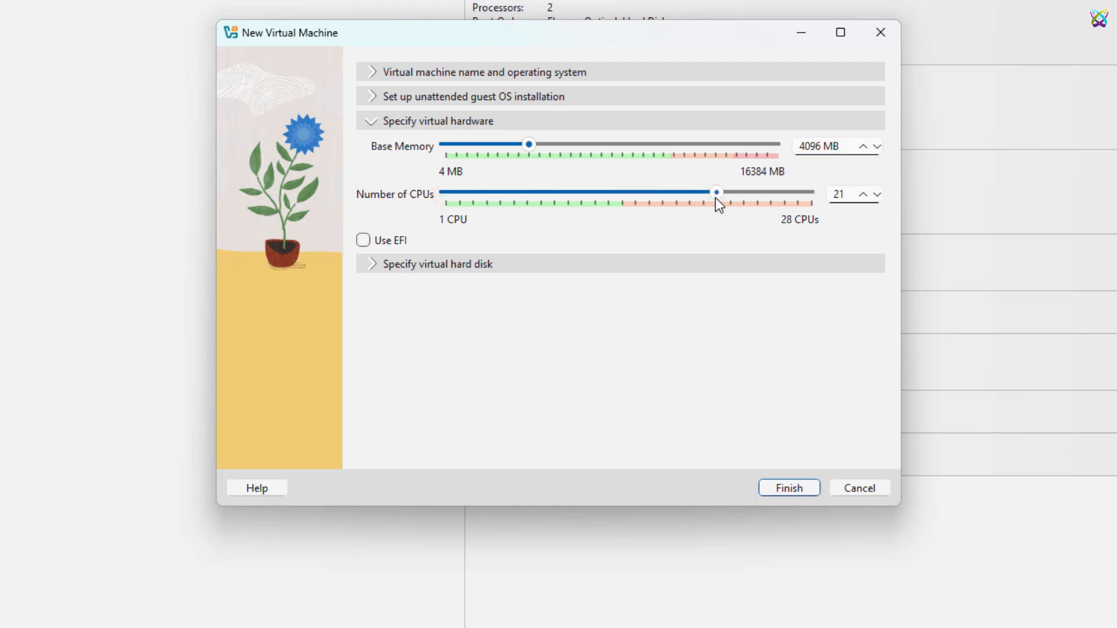
left_click(622, 184)
left_click_drag(620, 182, 466, 197)
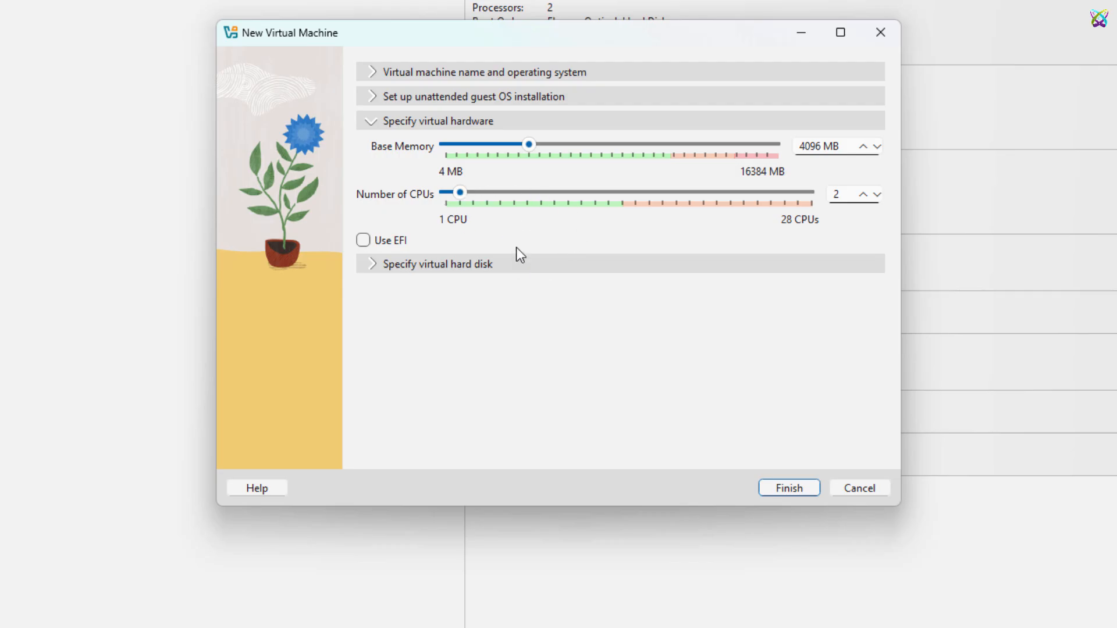
Size the new virtual hard disk at 20 GB.
left_click(375, 264)
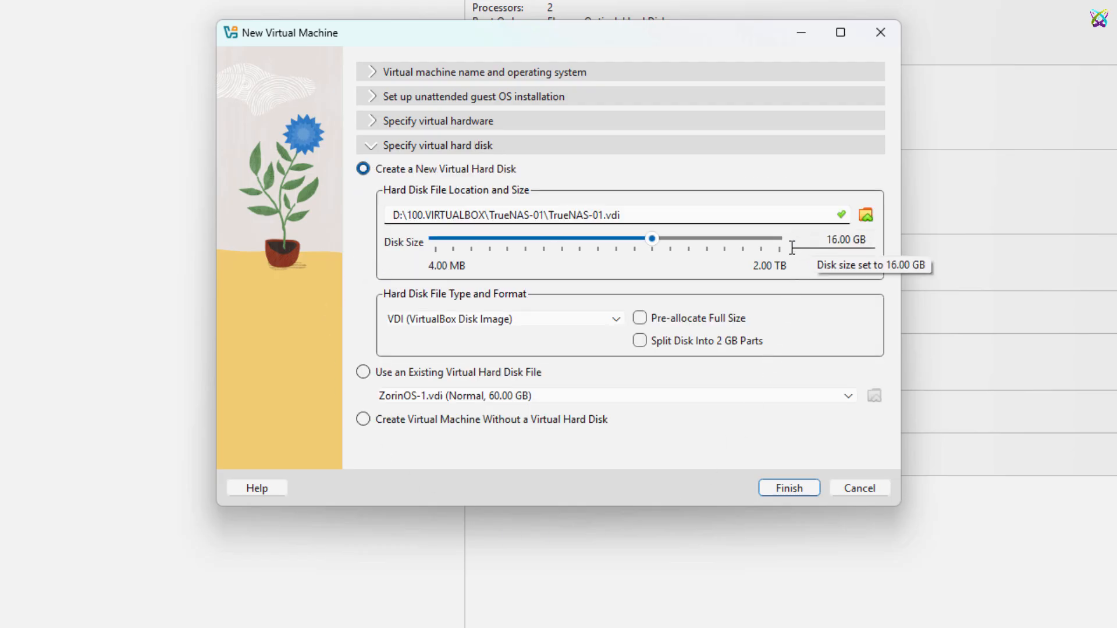
double_click(815, 239)
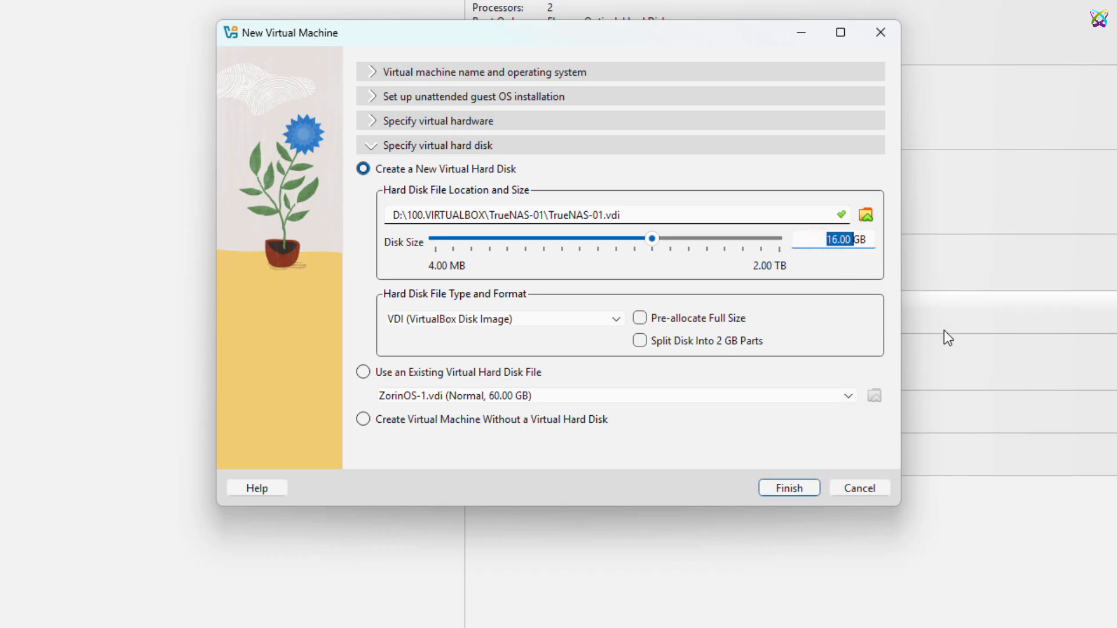
type("20")
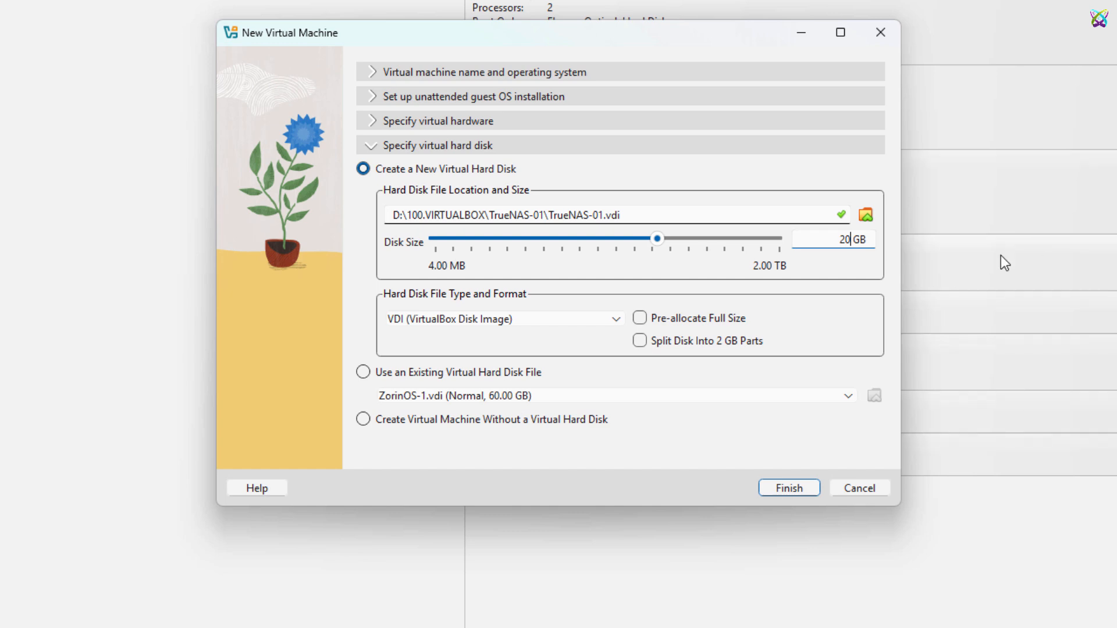
Create TrueNAS-01 and attach its network adapter as Bridged Adapter on Intel(R) Wi-Fi 6 AX101.
left_click(806, 492)
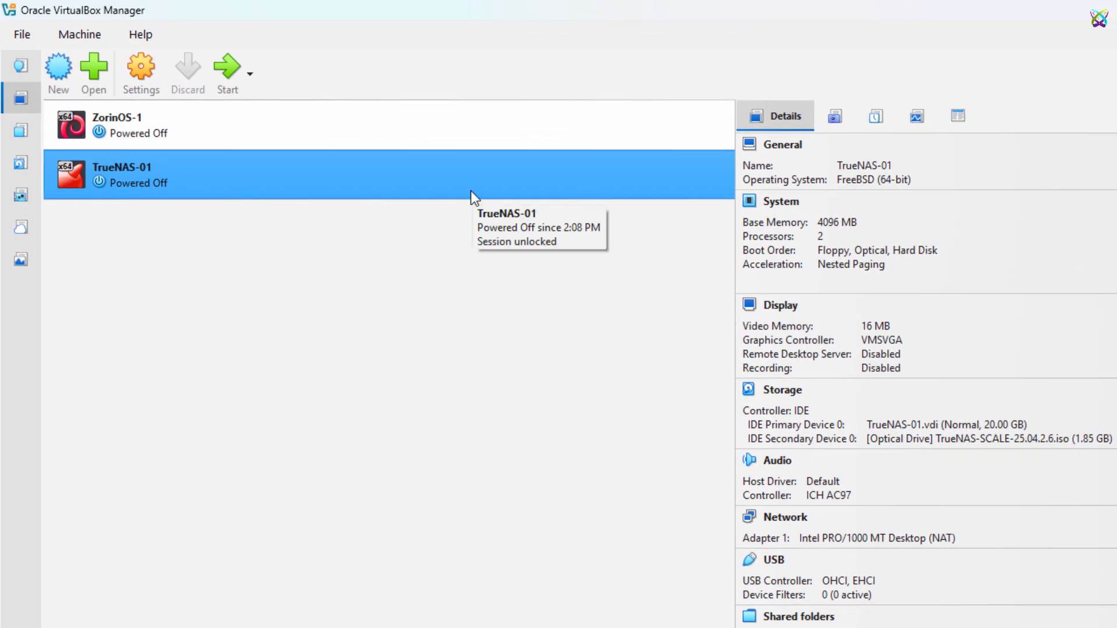
left_click(153, 93)
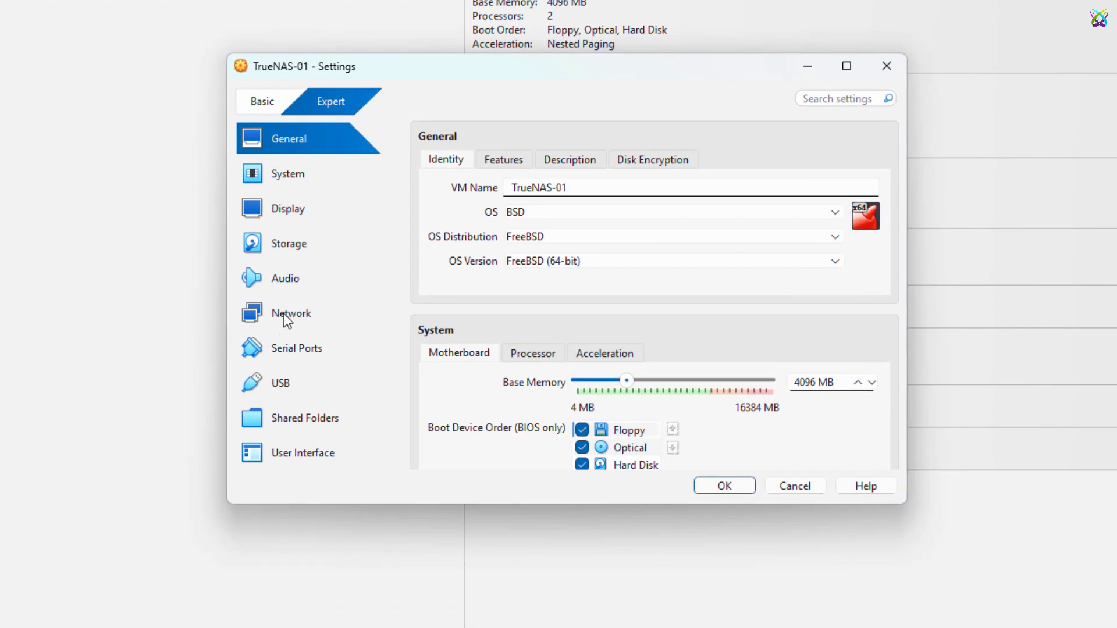
left_click(284, 317)
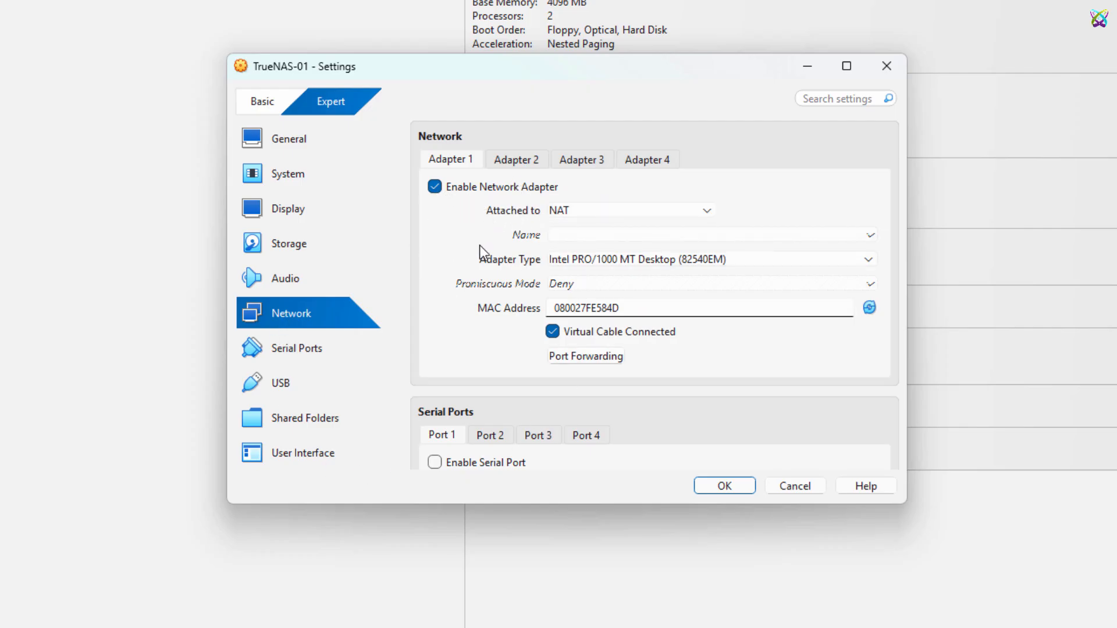
left_click(705, 212)
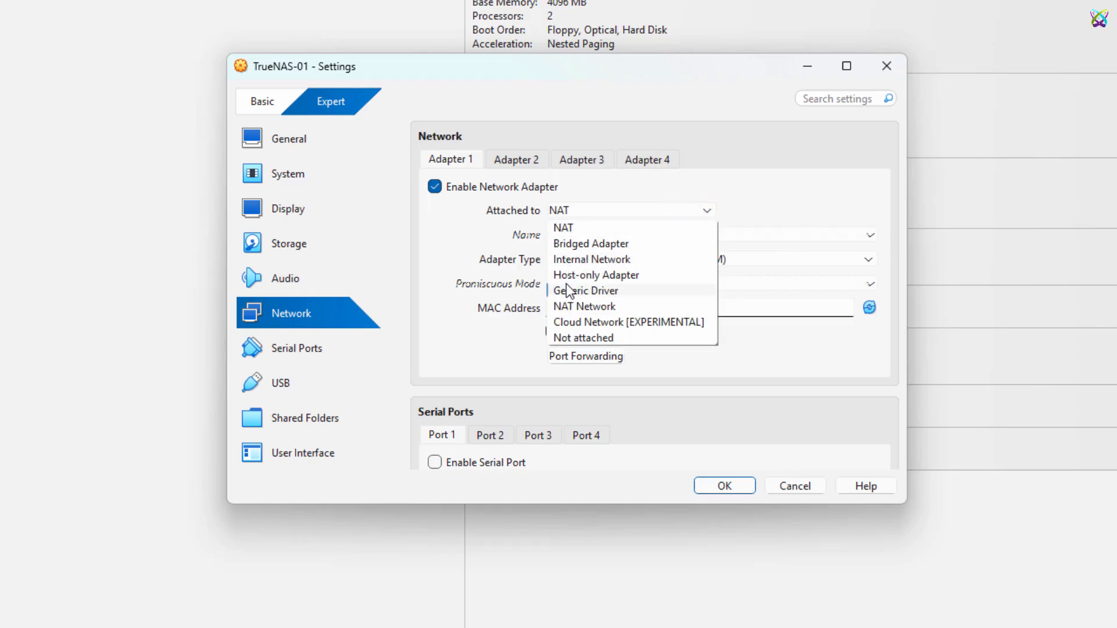
left_click(664, 249)
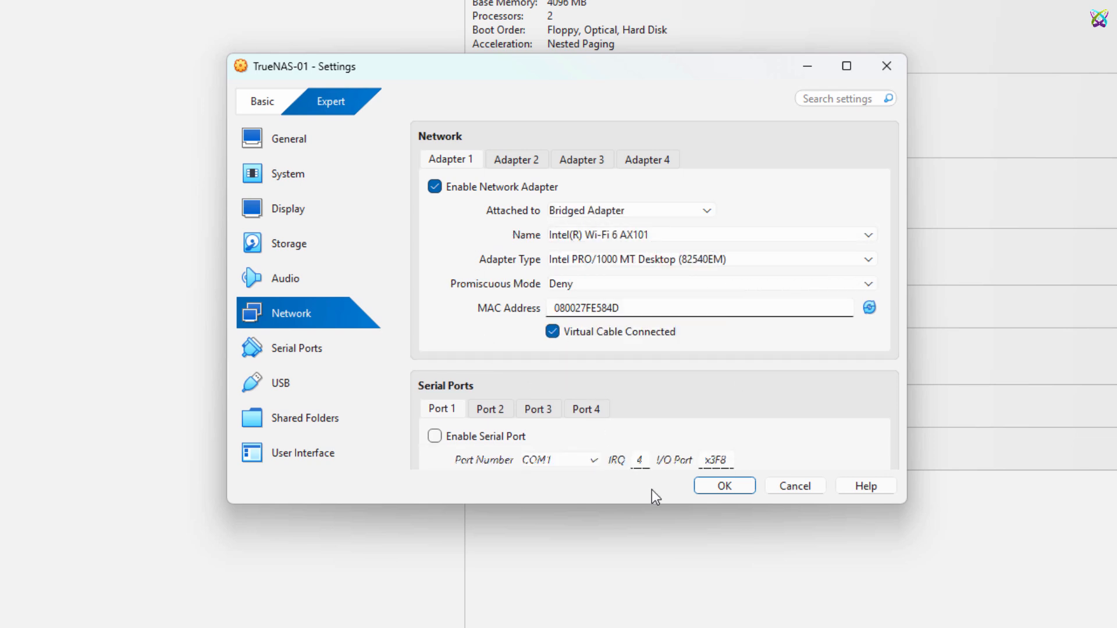
left_click(746, 492)
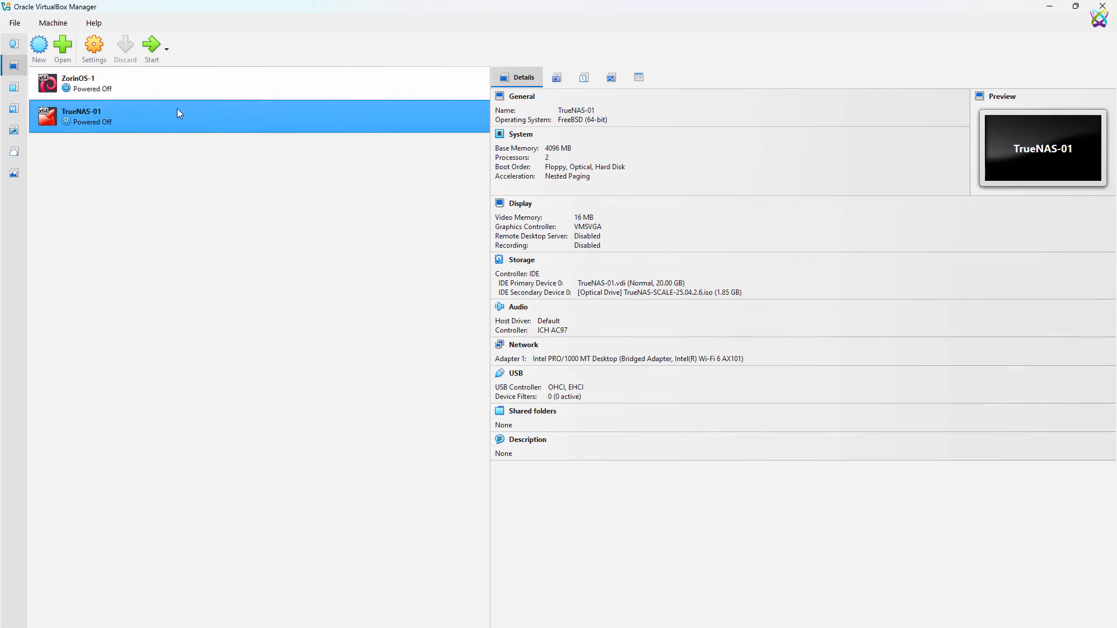
Start TrueNAS-01 with GUI and boot the 'Start TrueNAS SCALE Installation' GRUB entry.
right_click(133, 109)
left_click(162, 202)
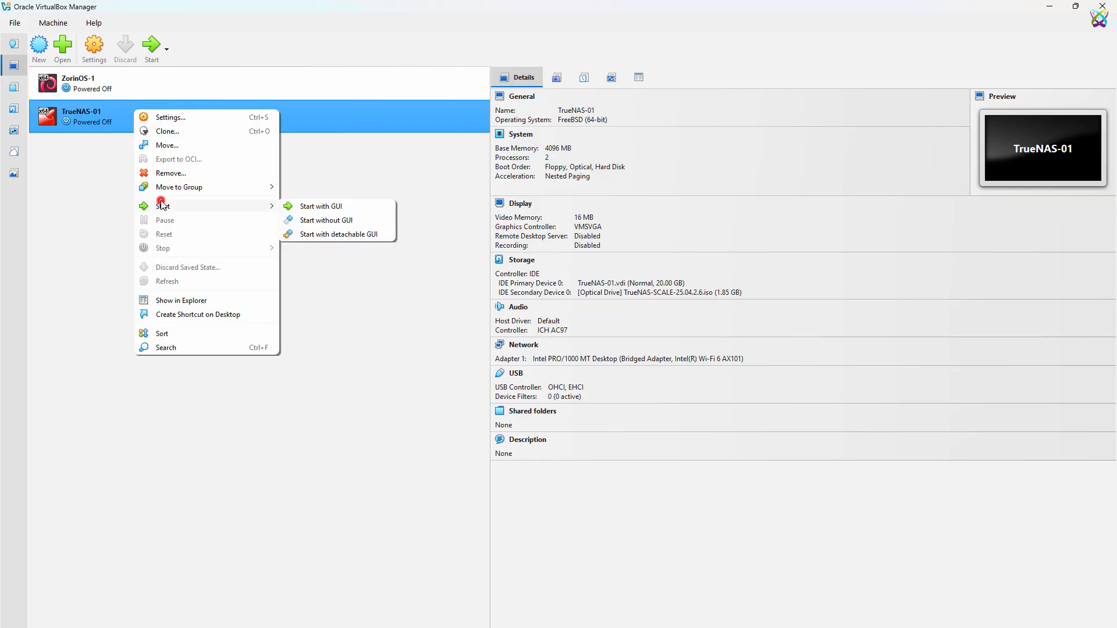
left_click(355, 210)
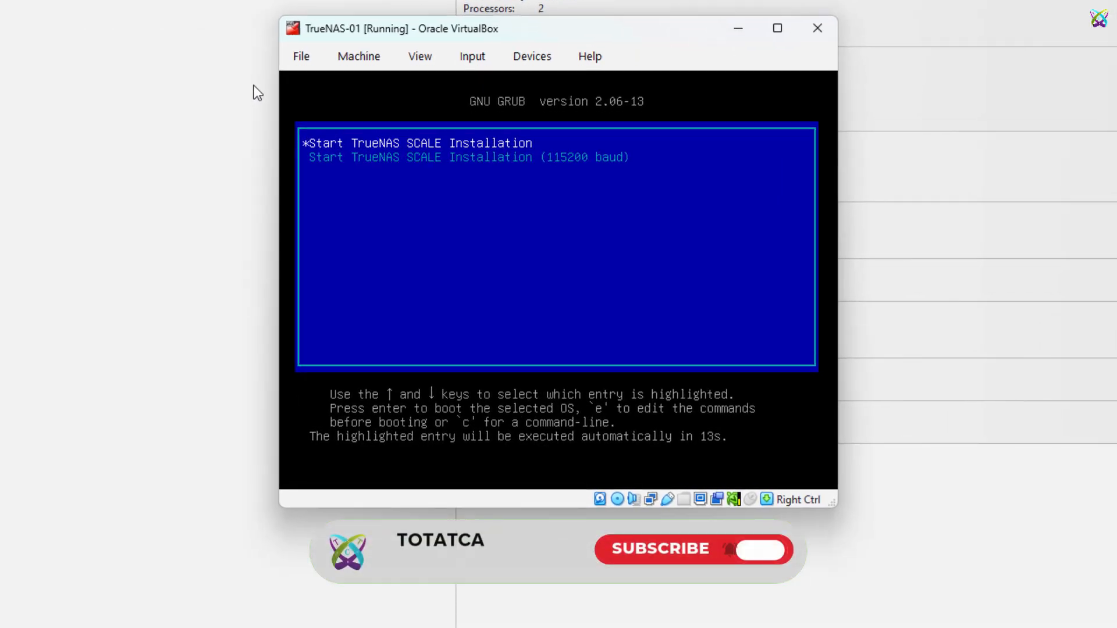
key("Down")
key("Up")
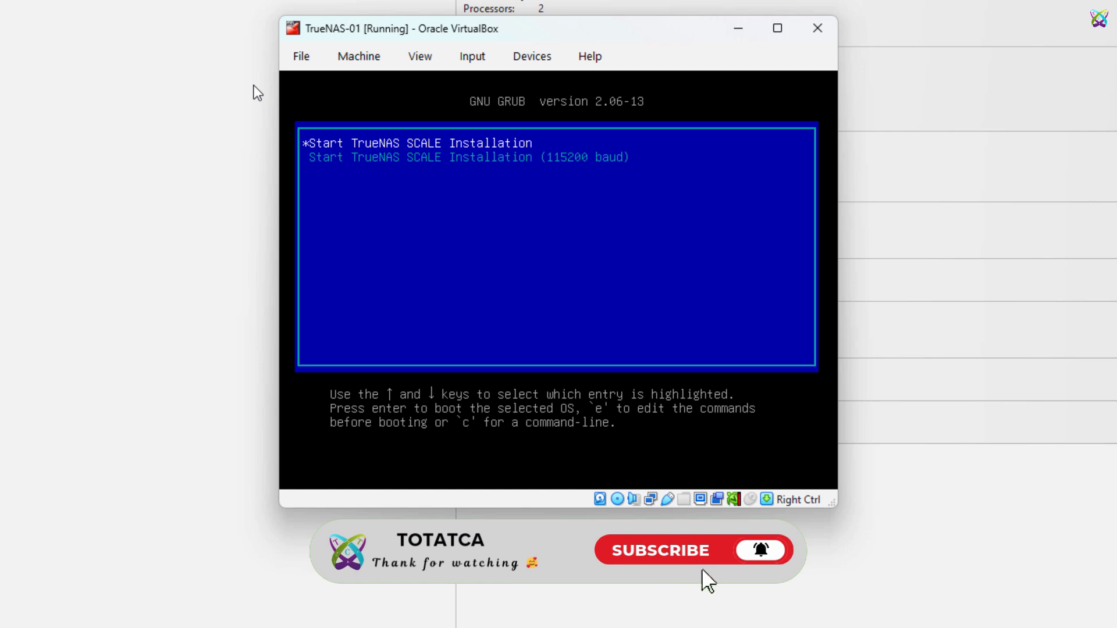
key("Return")
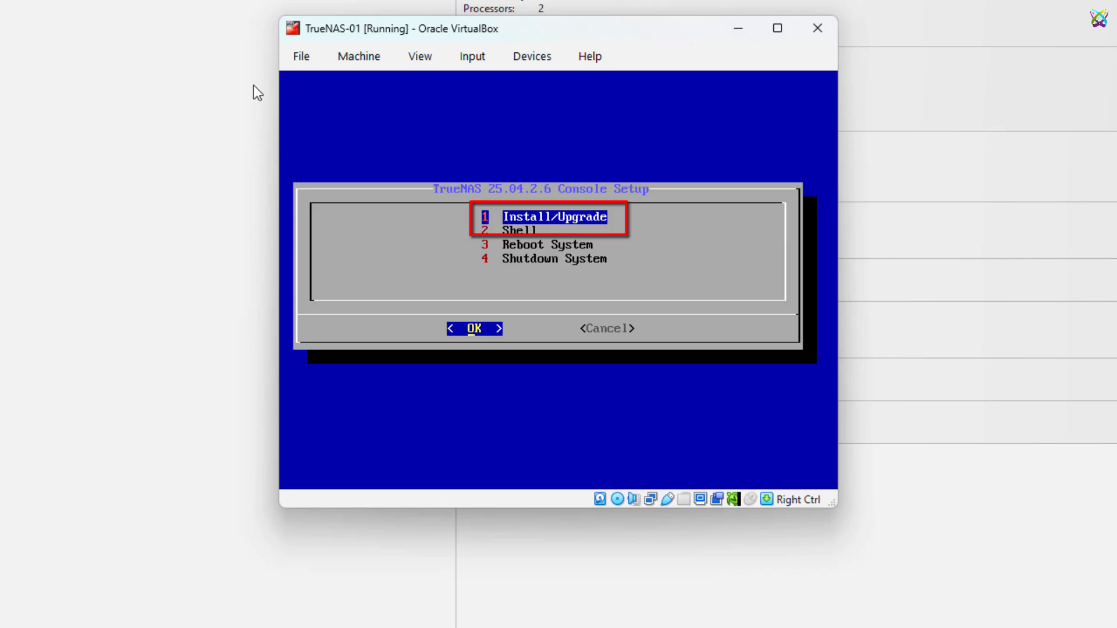
Choose Install/Upgrade, target the 20 GiB sda disk, and confirm erasing it.
key("Return")
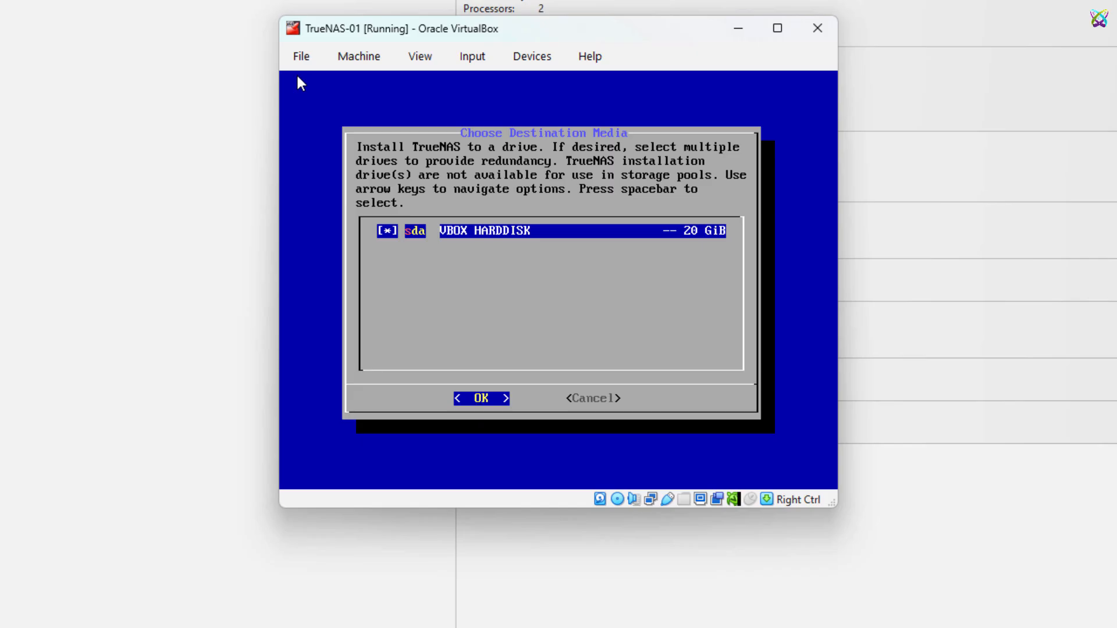
key("Return")
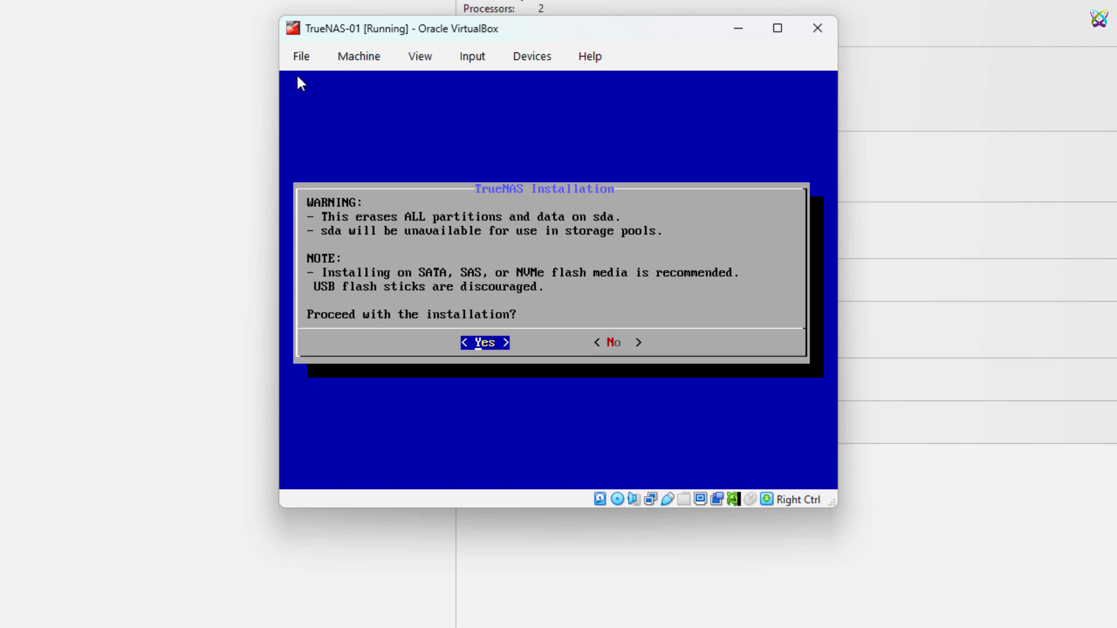
key("Return")
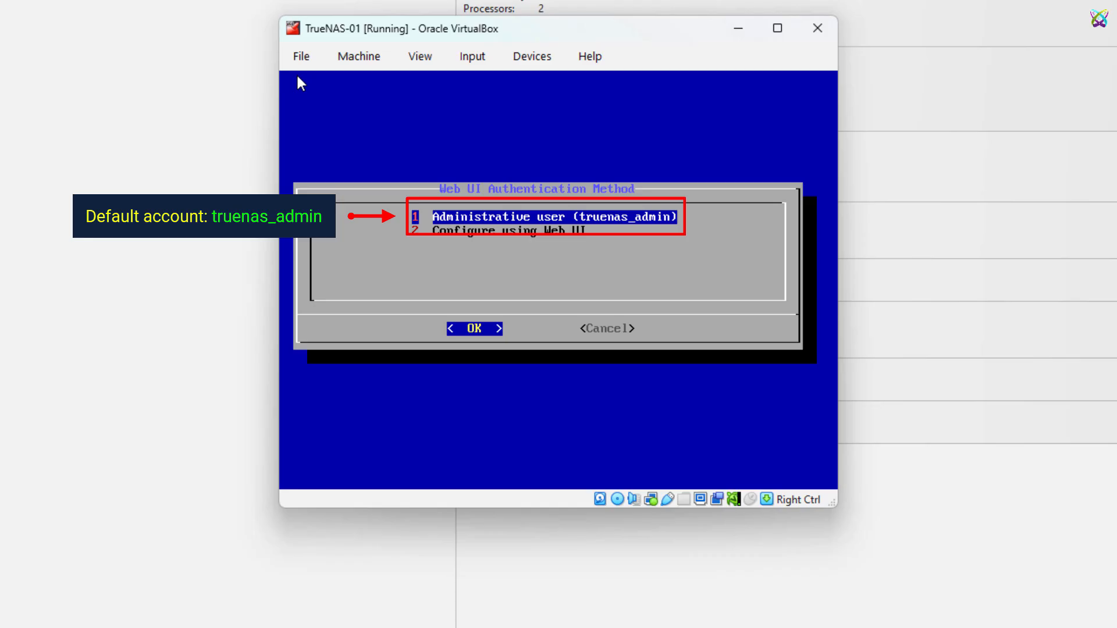
Set and confirm the administrative user's web password, then allow EFI boot to start installing.
key("Return")
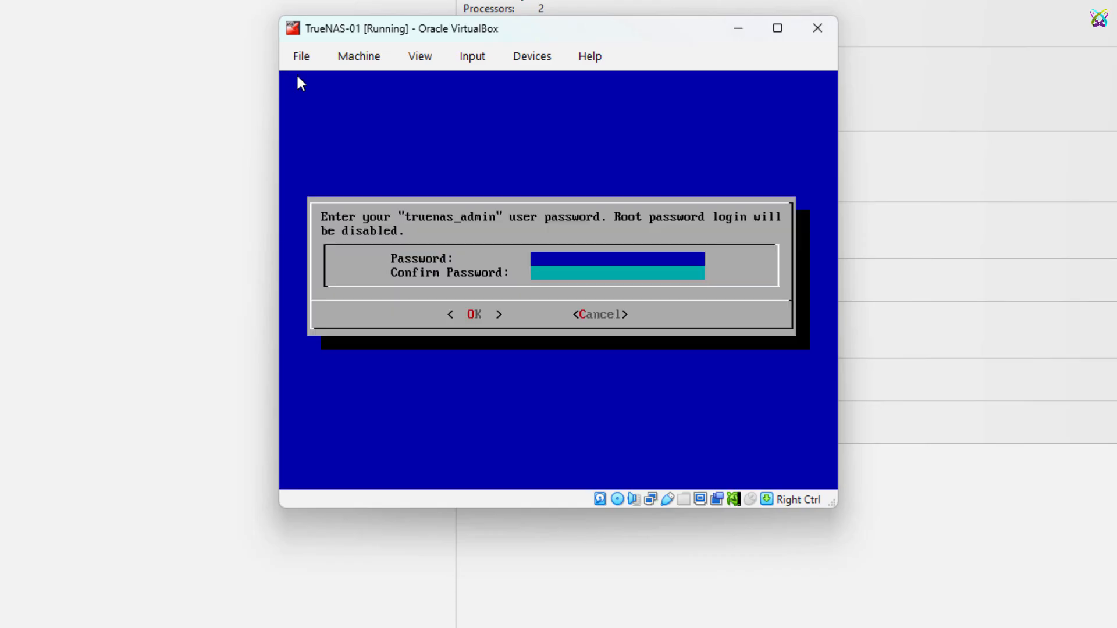
type("*********")
key("Tab")
type("****")
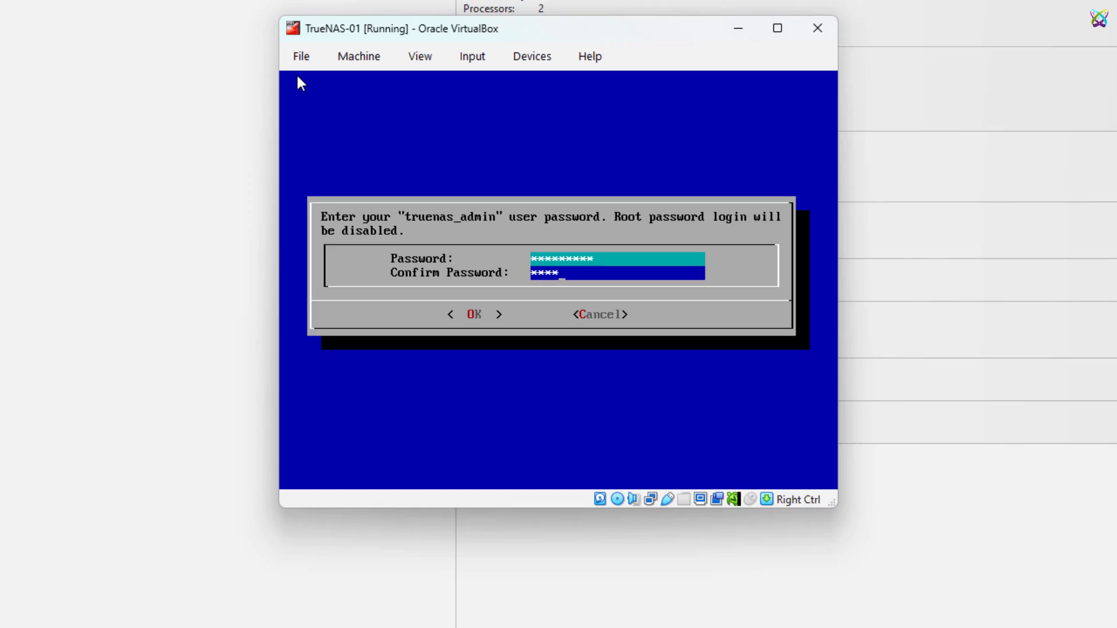
type("***")
key("Tab")
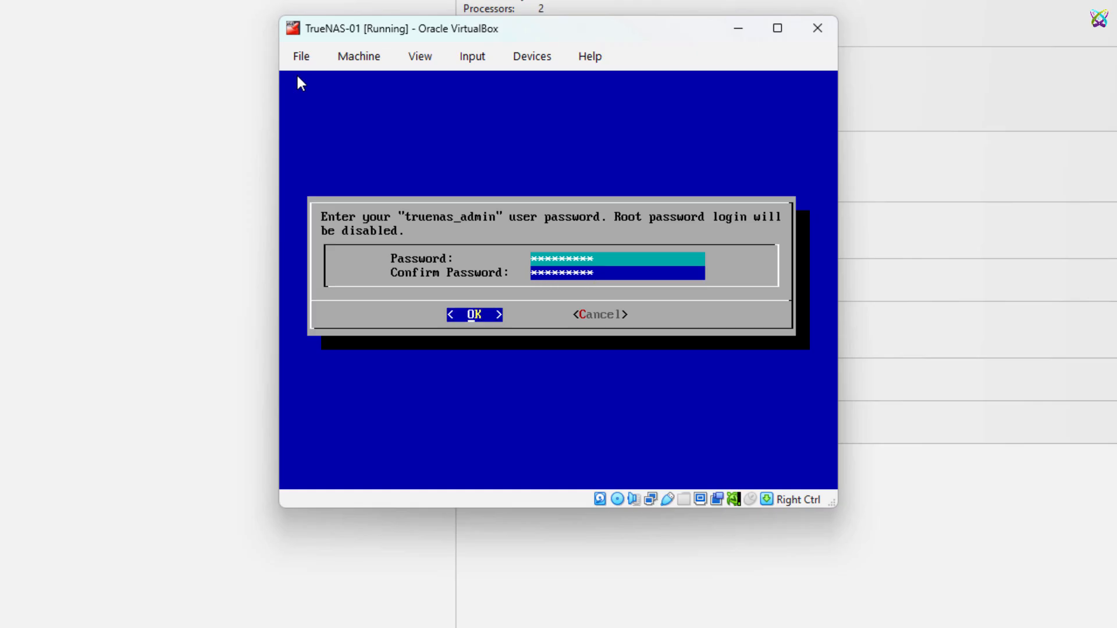
key("Return")
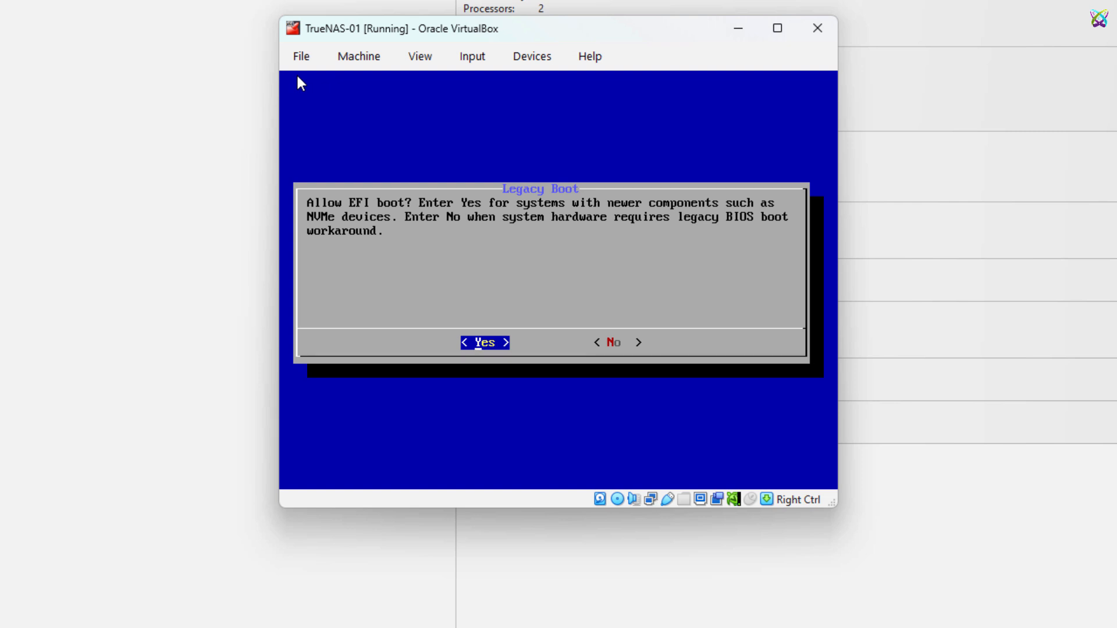
key("Return")
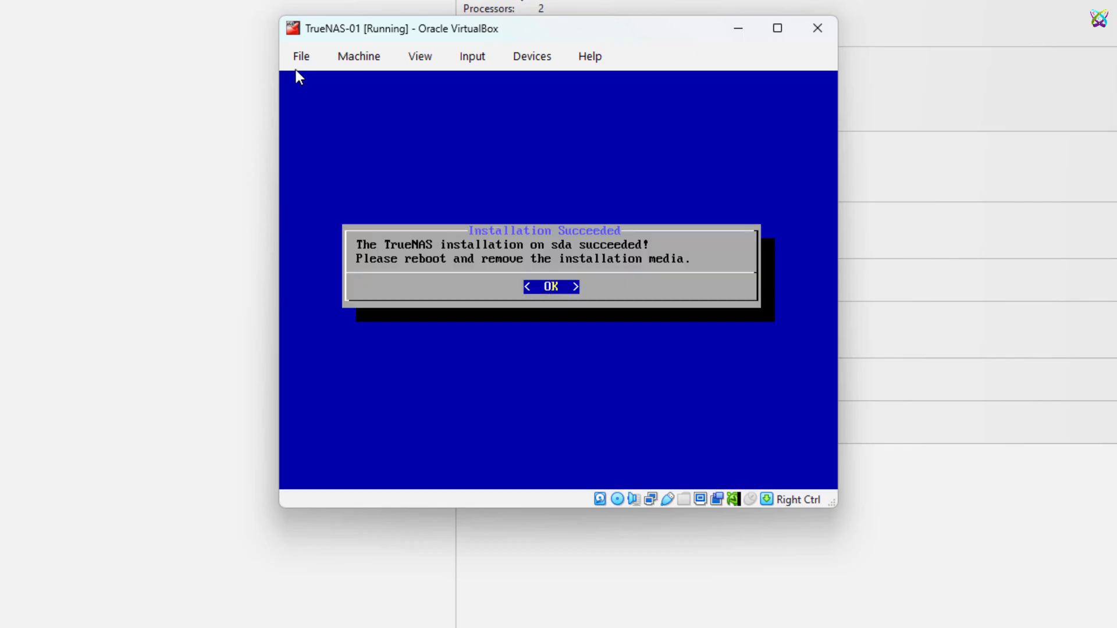
Force-eject the TrueNAS installer ISO from the VM's virtual optical drive.
left_click(523, 55)
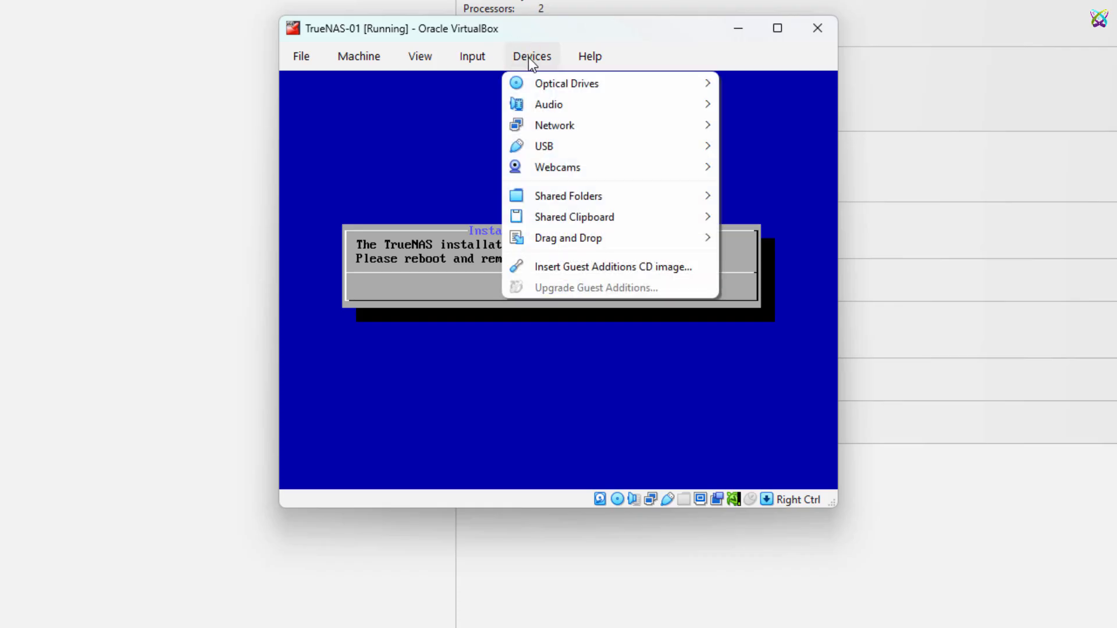
left_click(570, 83)
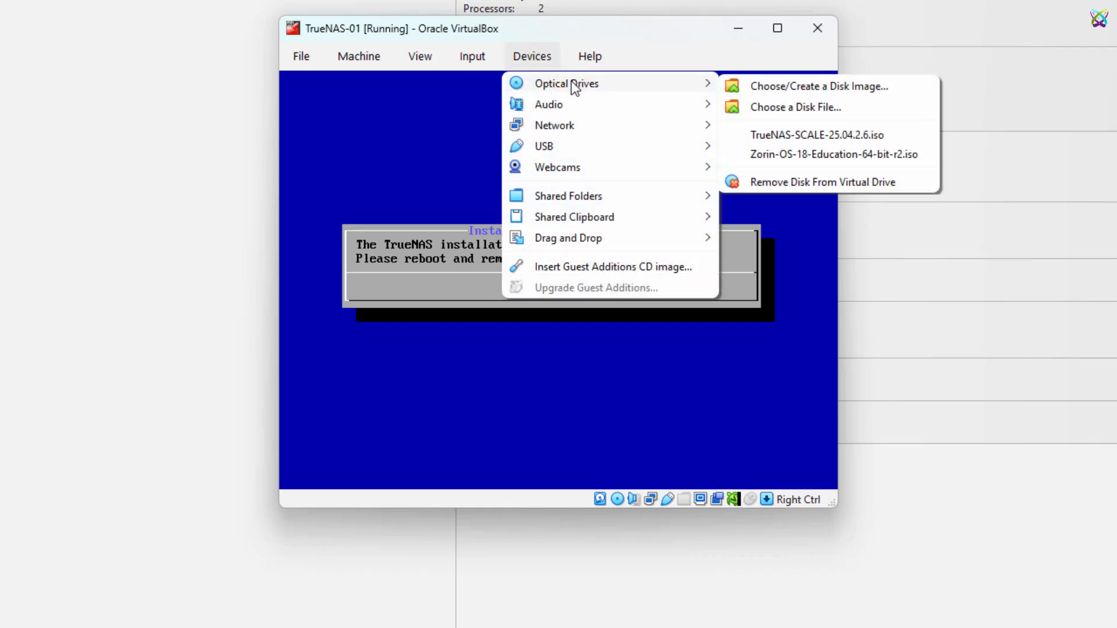
left_click(846, 182)
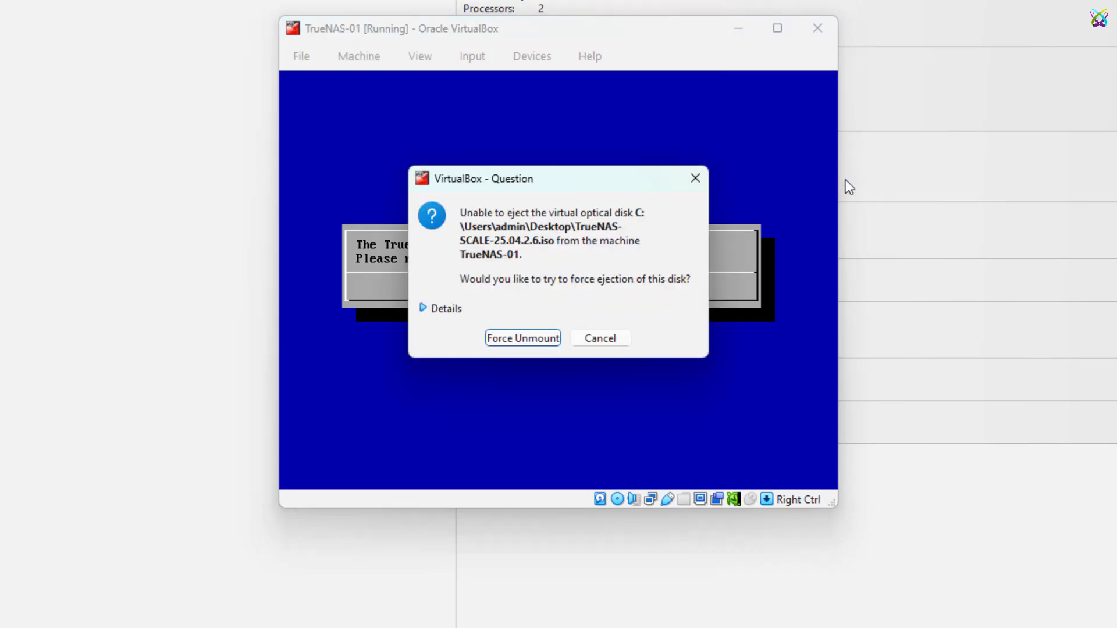
left_click(548, 339)
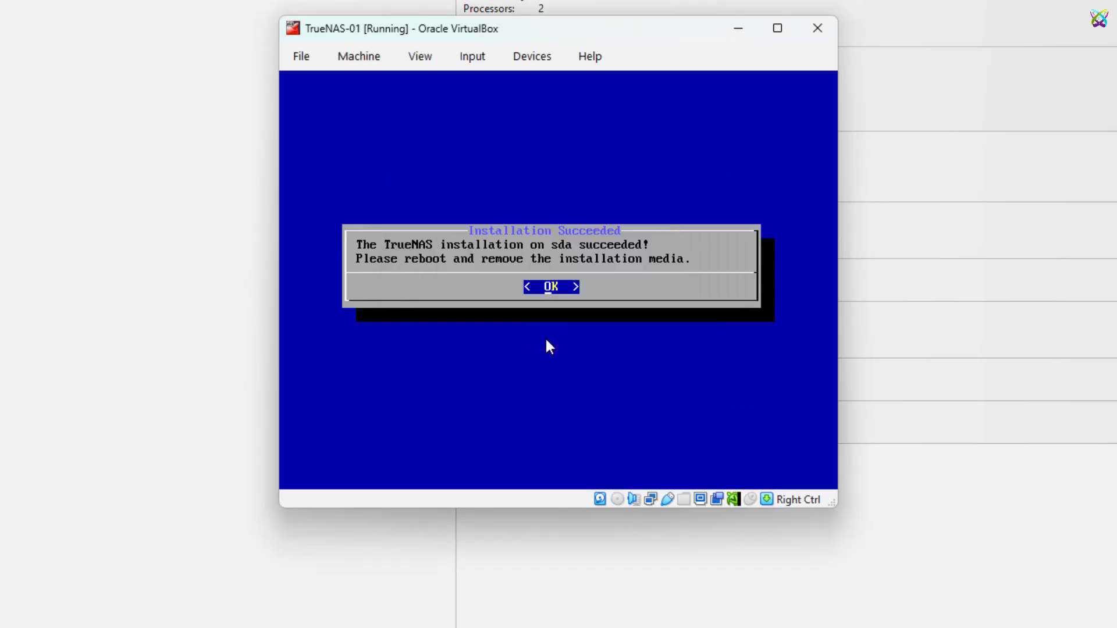
Dismiss the success message and choose 3 Reboot System.
key("Return")
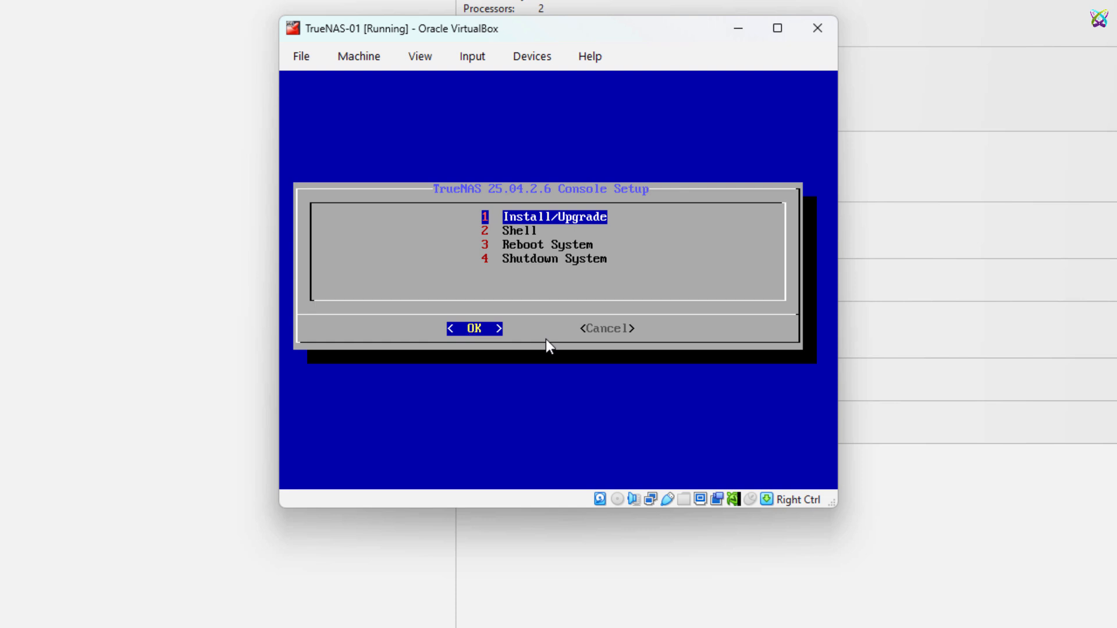
key("Down")
key("Down")
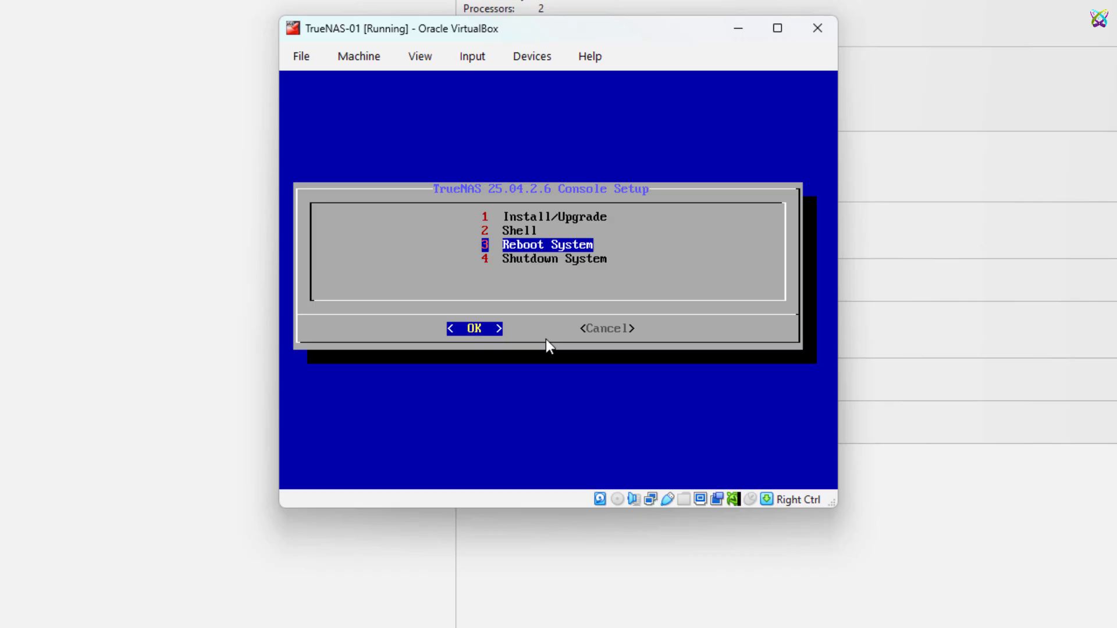
key("Return")
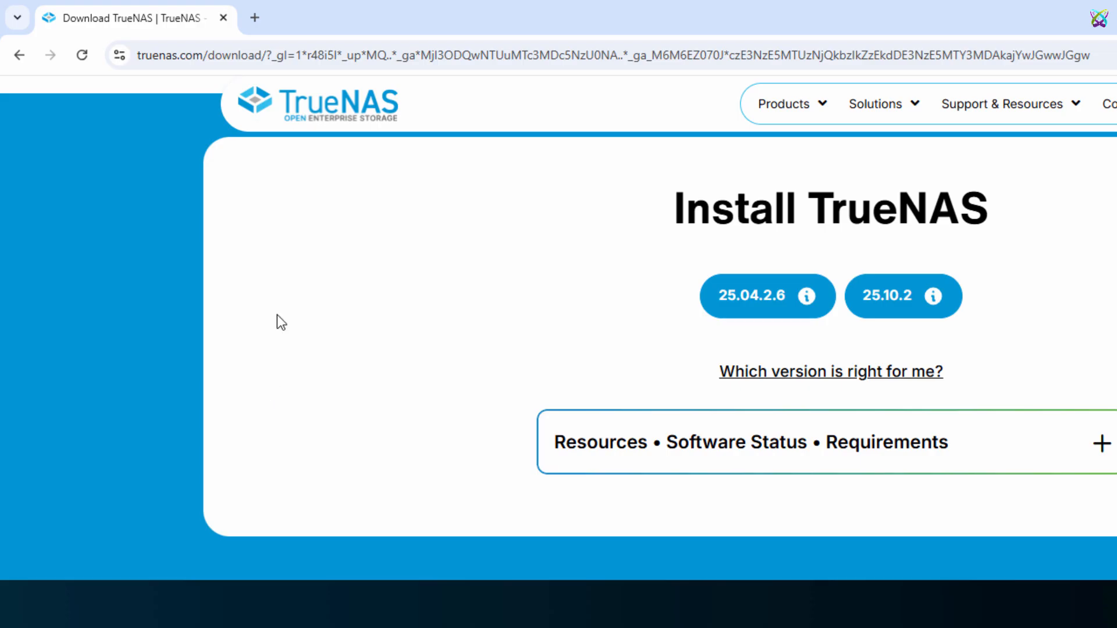
Load the TrueNAS web UI at 10.16.0.209 in a new Chrome tab.
left_click(256, 18)
type("10.16.")
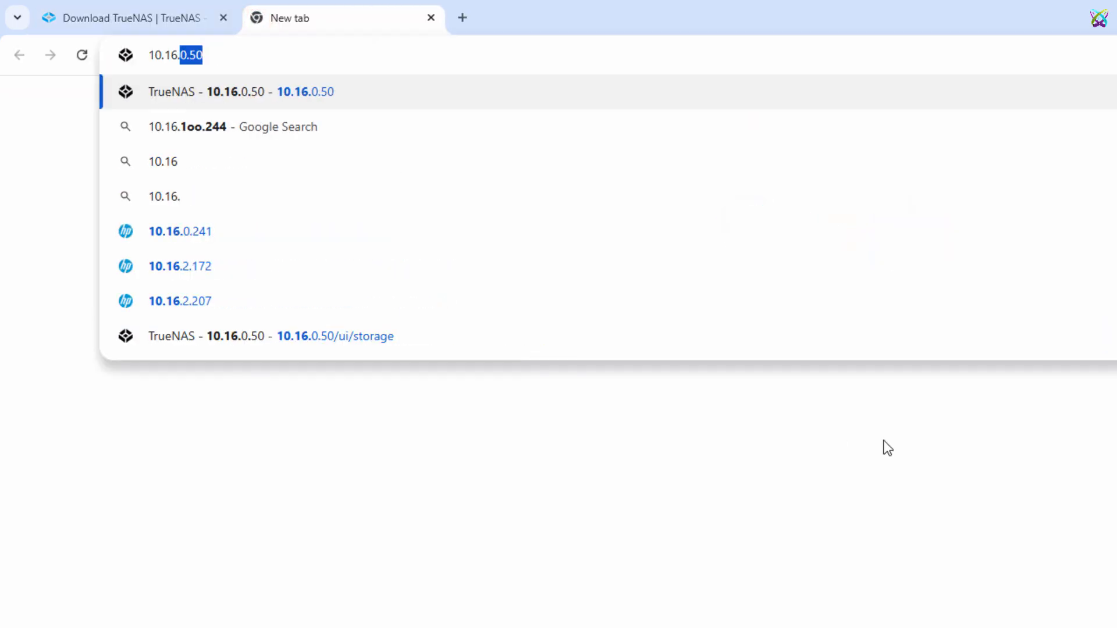
type("0.209")
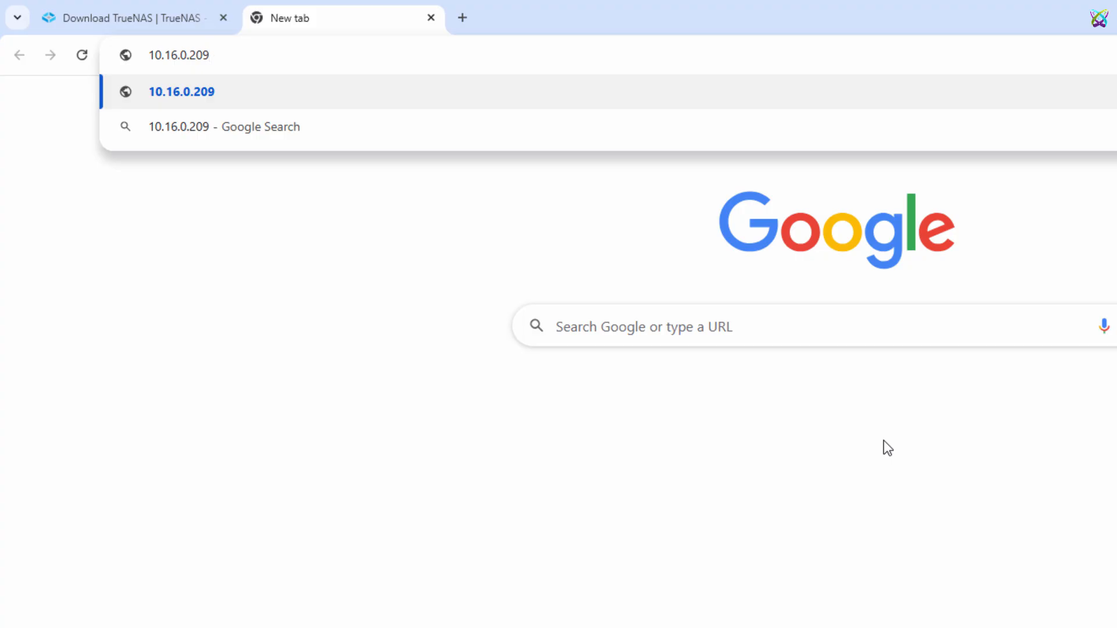
key("Return")
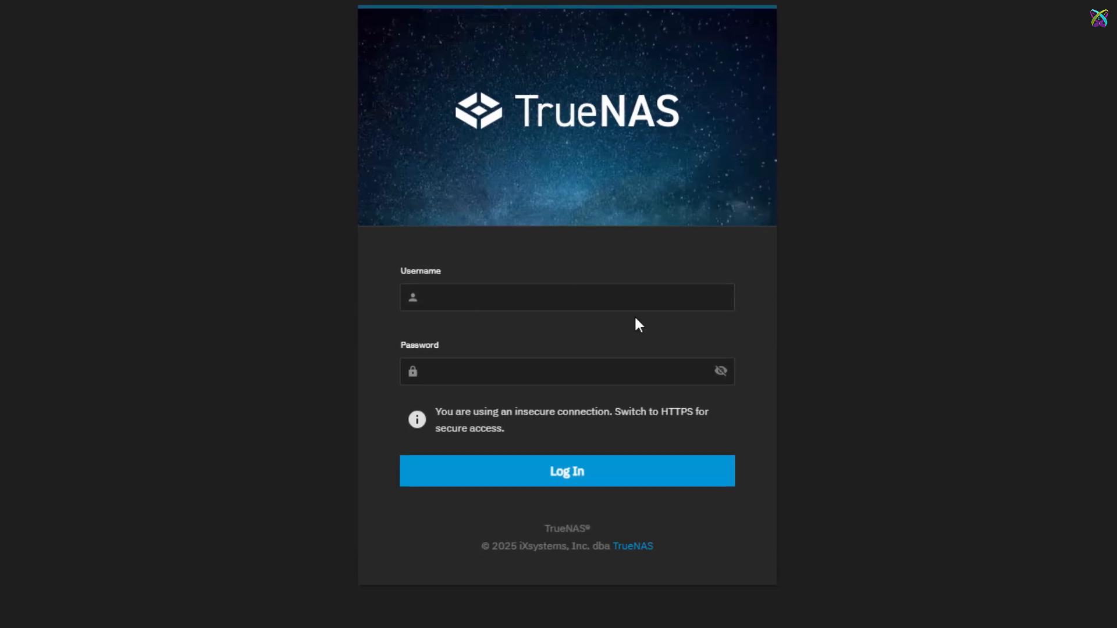
Sign in as truenas_admin with the account password to reach the Dashboard.
left_click(715, 299)
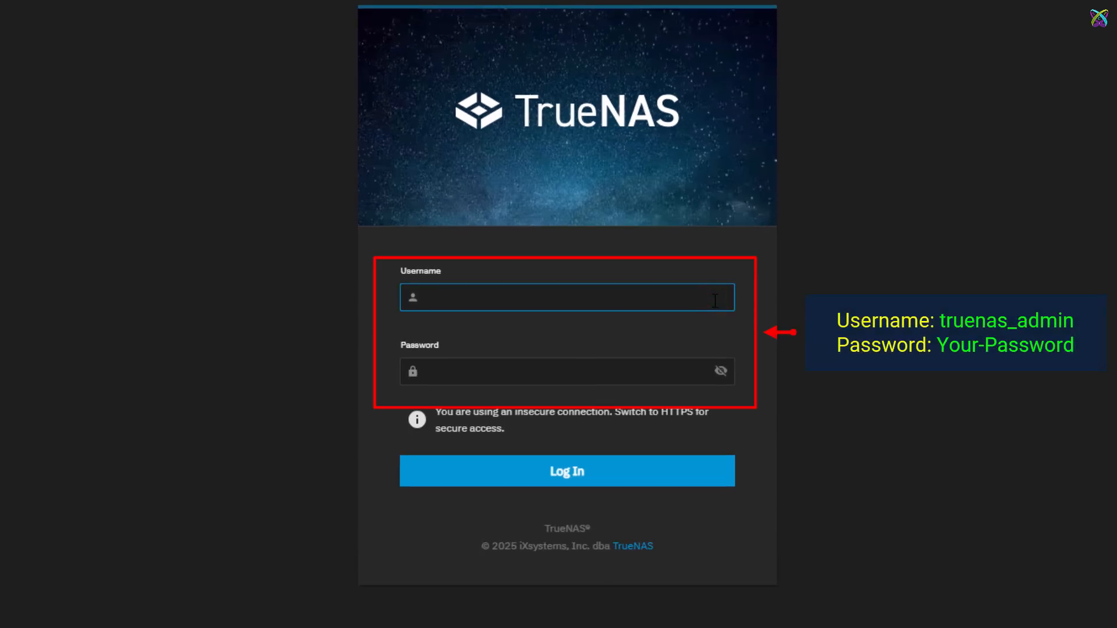
key("Tab")
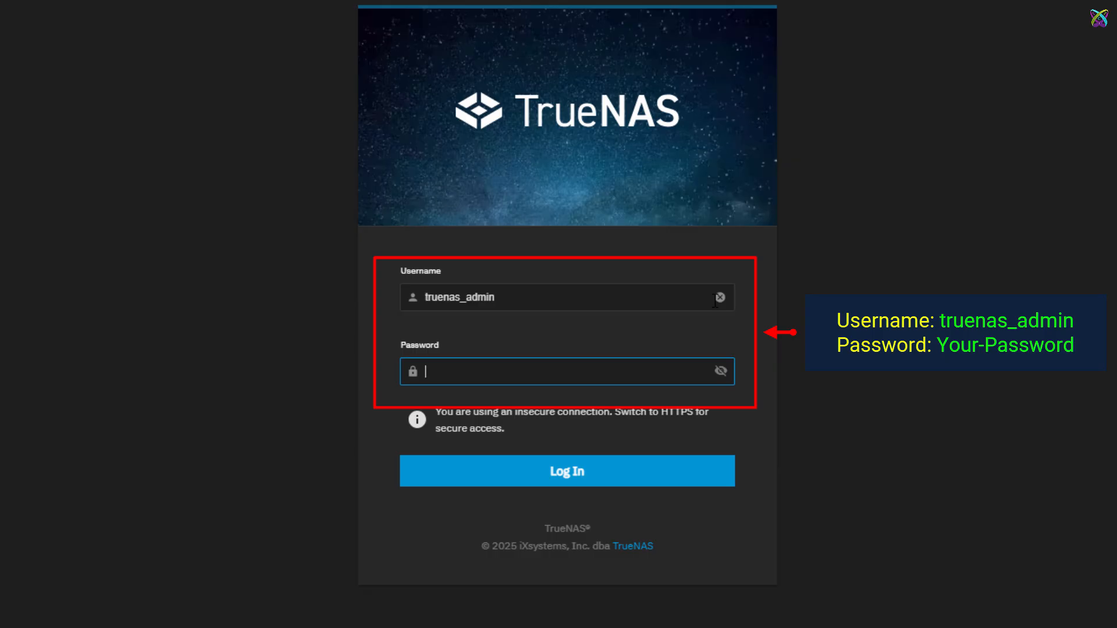
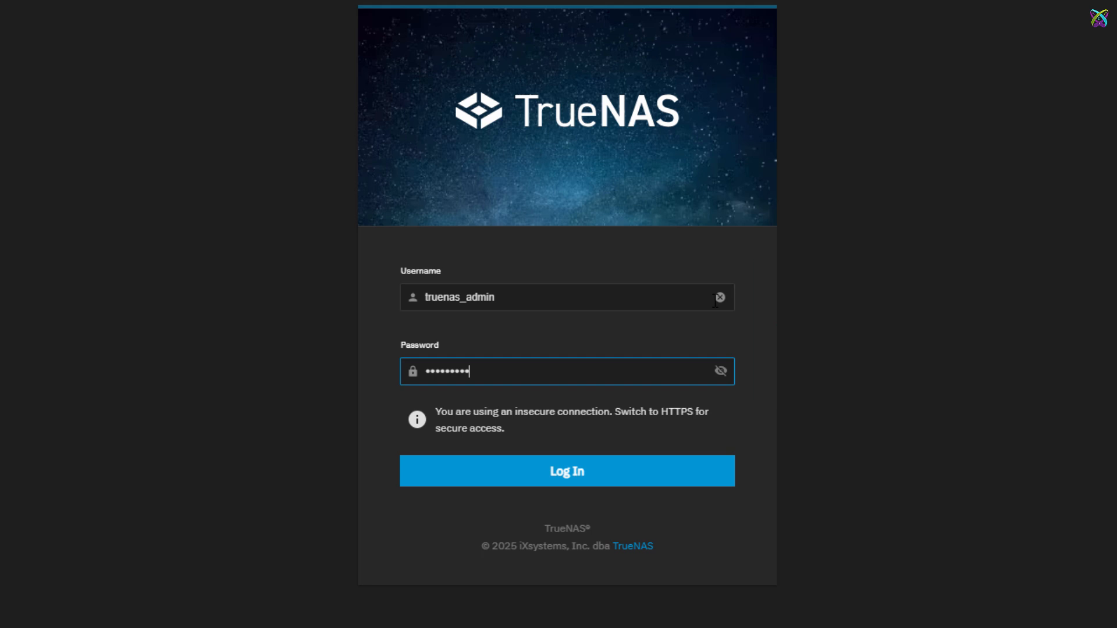
key("Return")
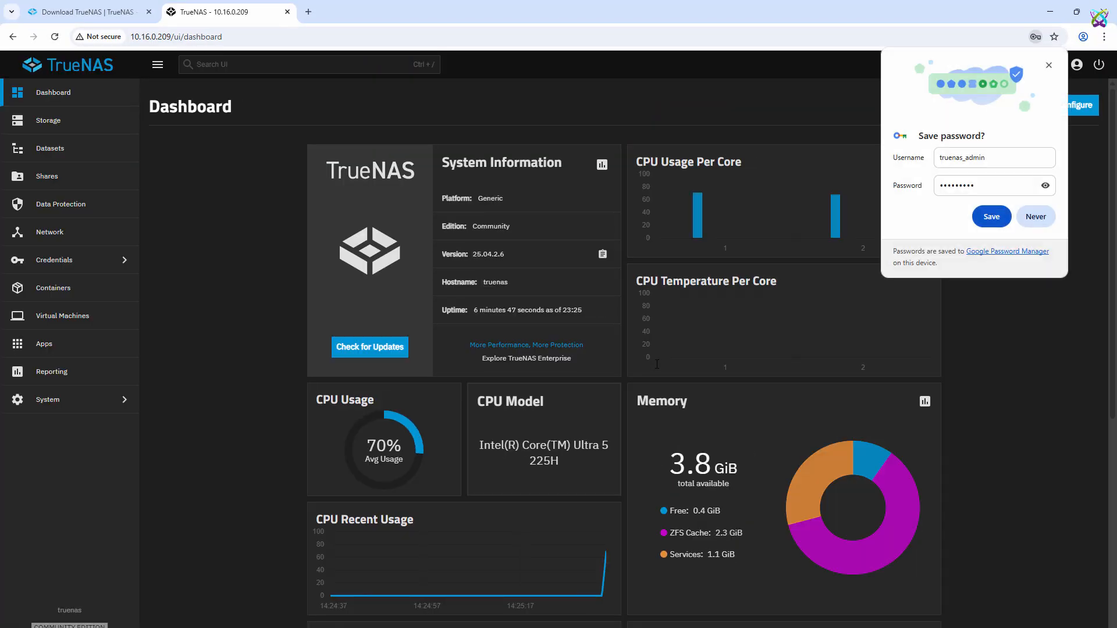
Save the TrueNAS login in Chrome and review the 25.04.2.6 Dashboard for hostname truenas.
left_click(992, 216)
scroll(502, 270, "down", 1)
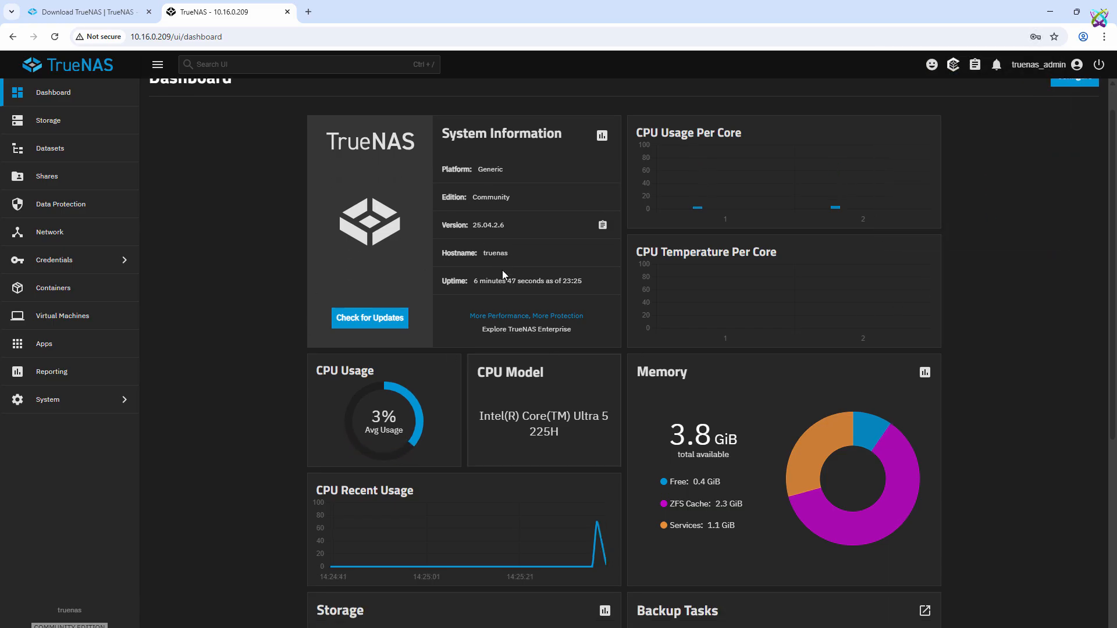
scroll(502, 270, "up", 1)
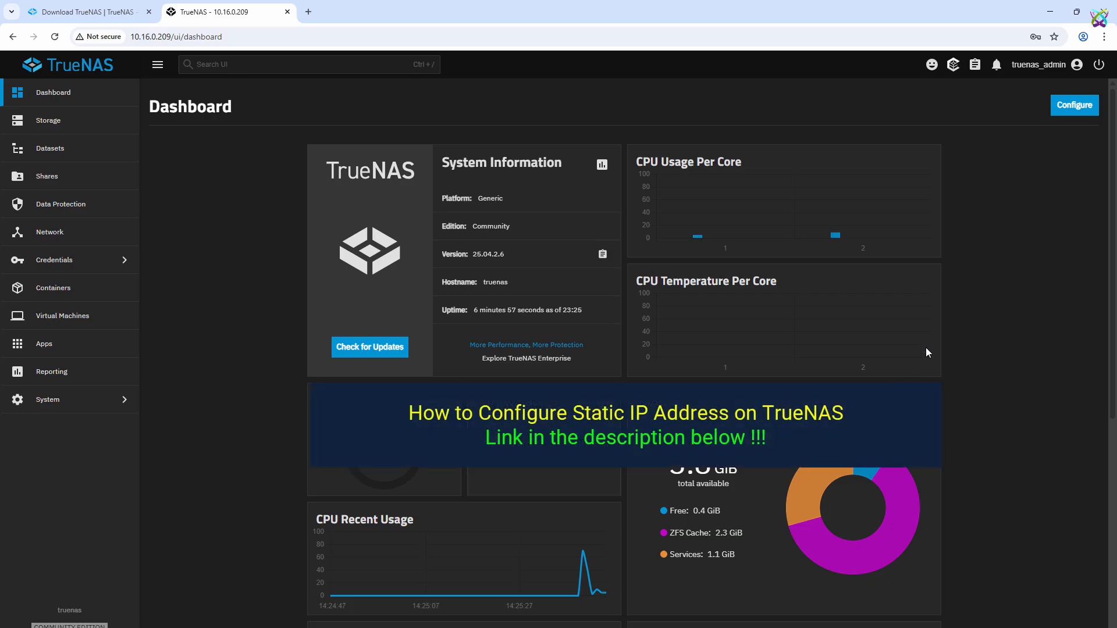
scroll(202, 320, "down", 2)
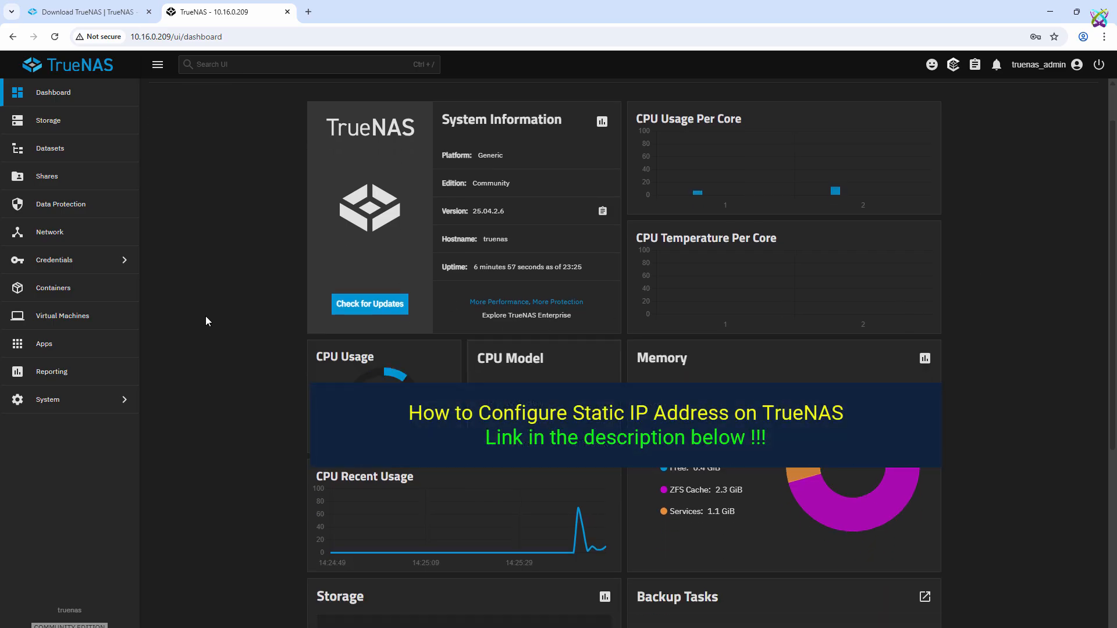
scroll(206, 321, "up", 2)
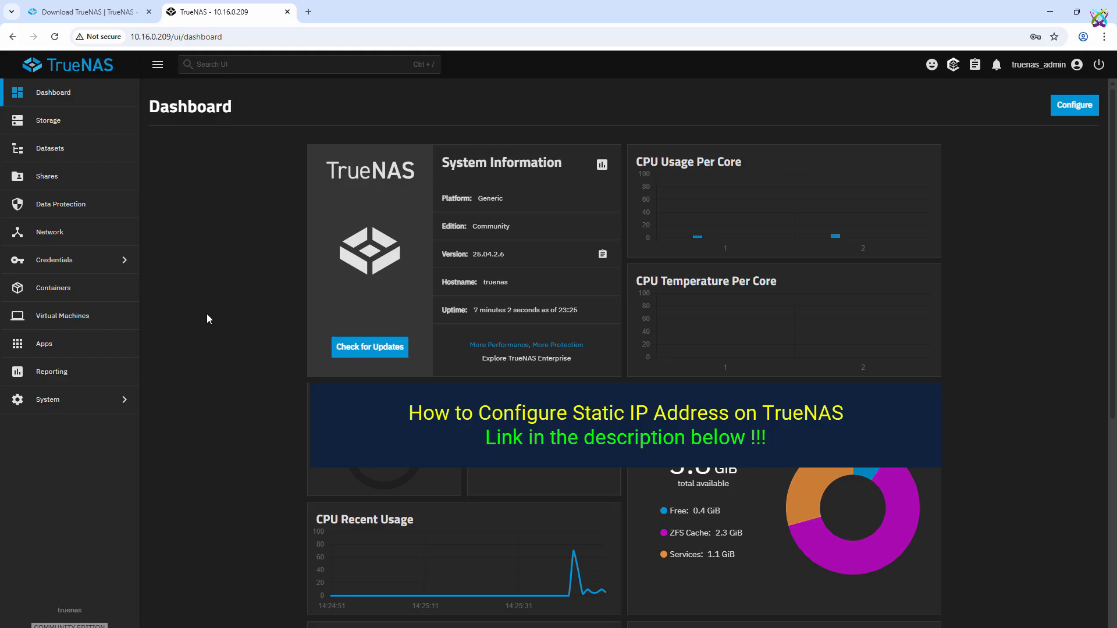